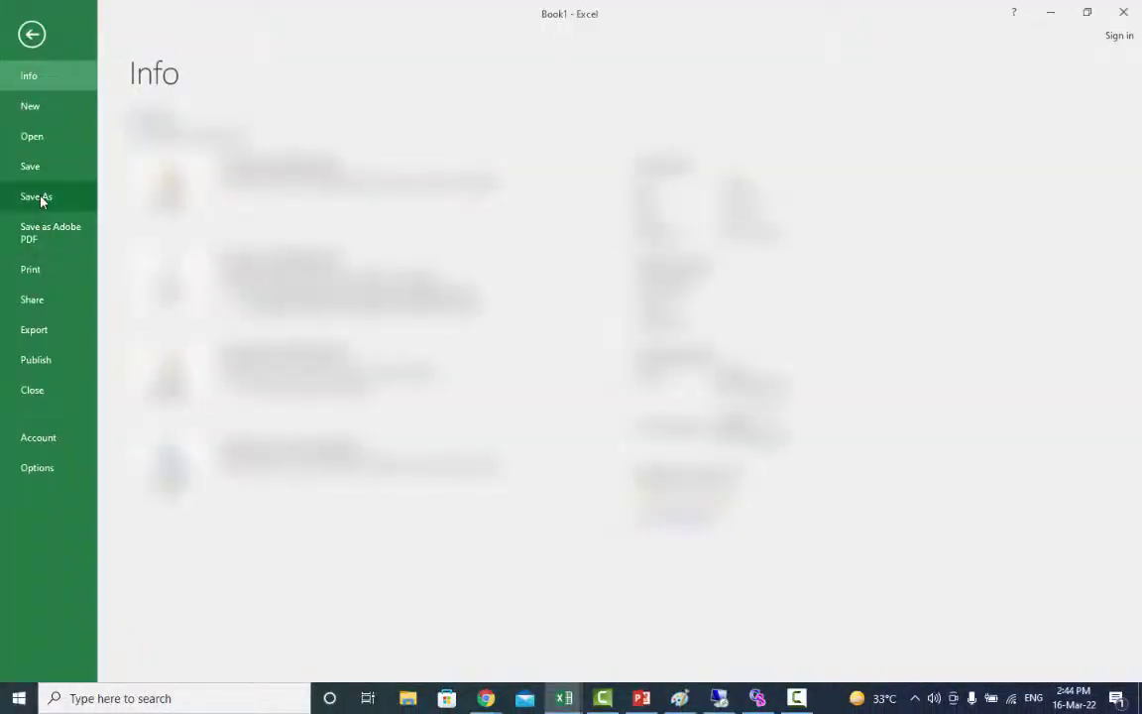
Step: Save the workbook as UserNamePassword in the 104_Excel folder
click(40, 197)
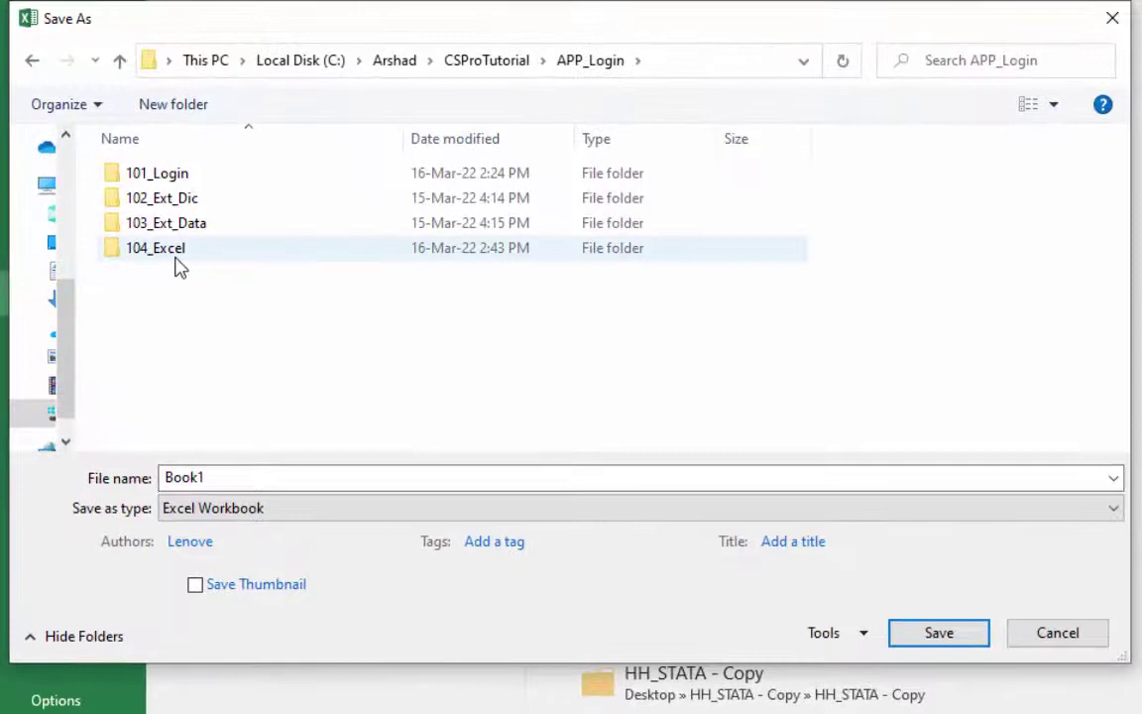
double_click(179, 250)
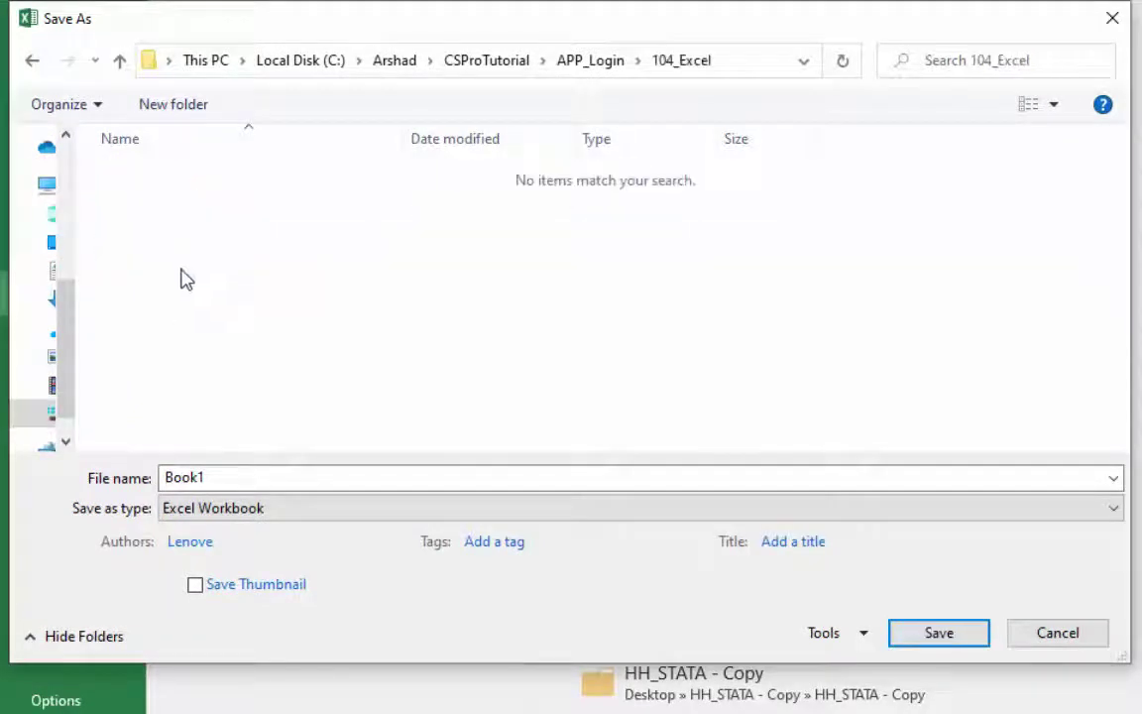
double_click(237, 476)
text(UserNamePassword)
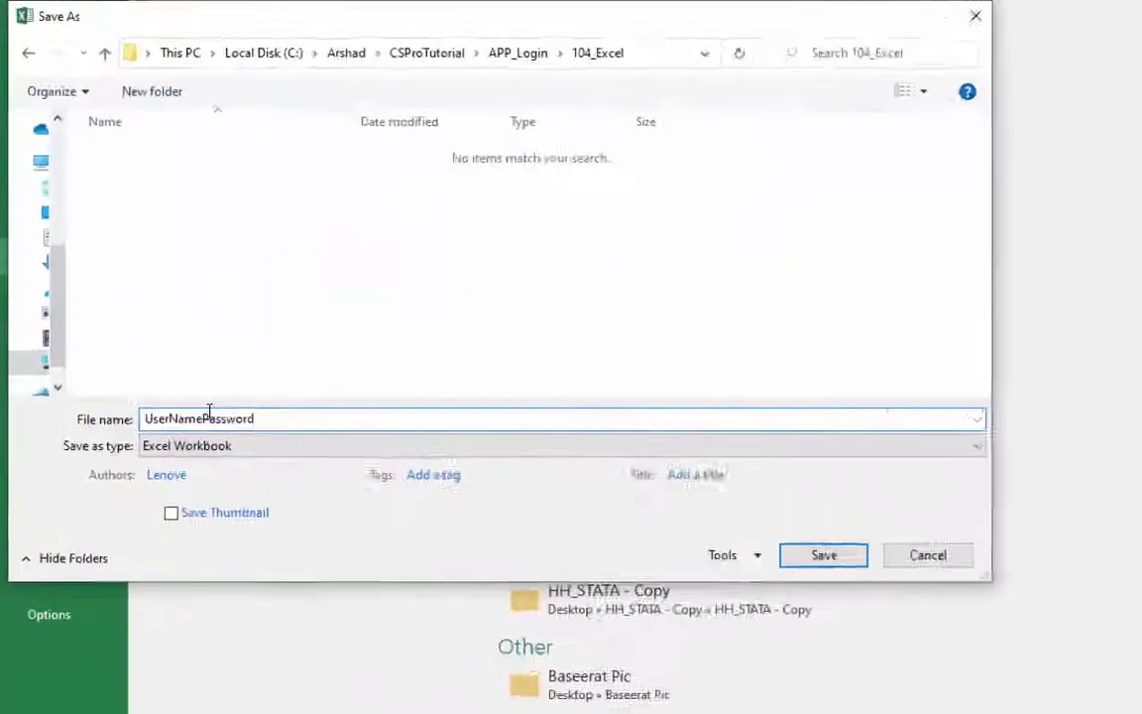
key(Return)
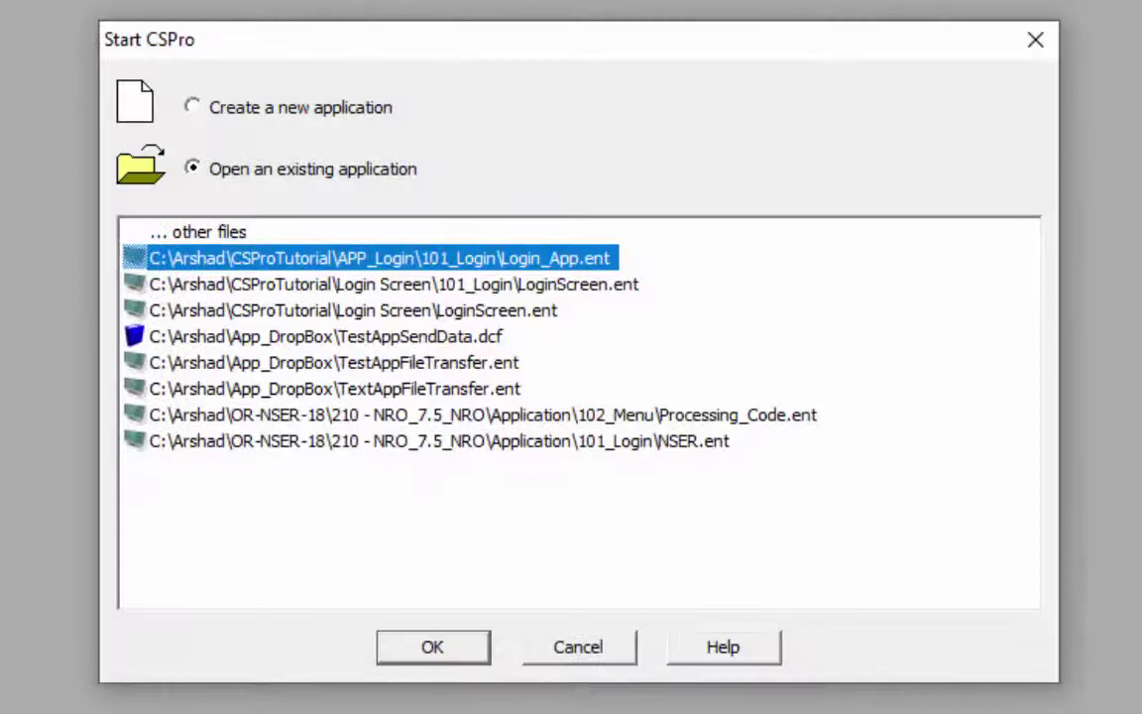
Step: In CSPro, create a new data dictionary file named UsernamePassword in the 102_Ext_Dic folder
click(330, 109)
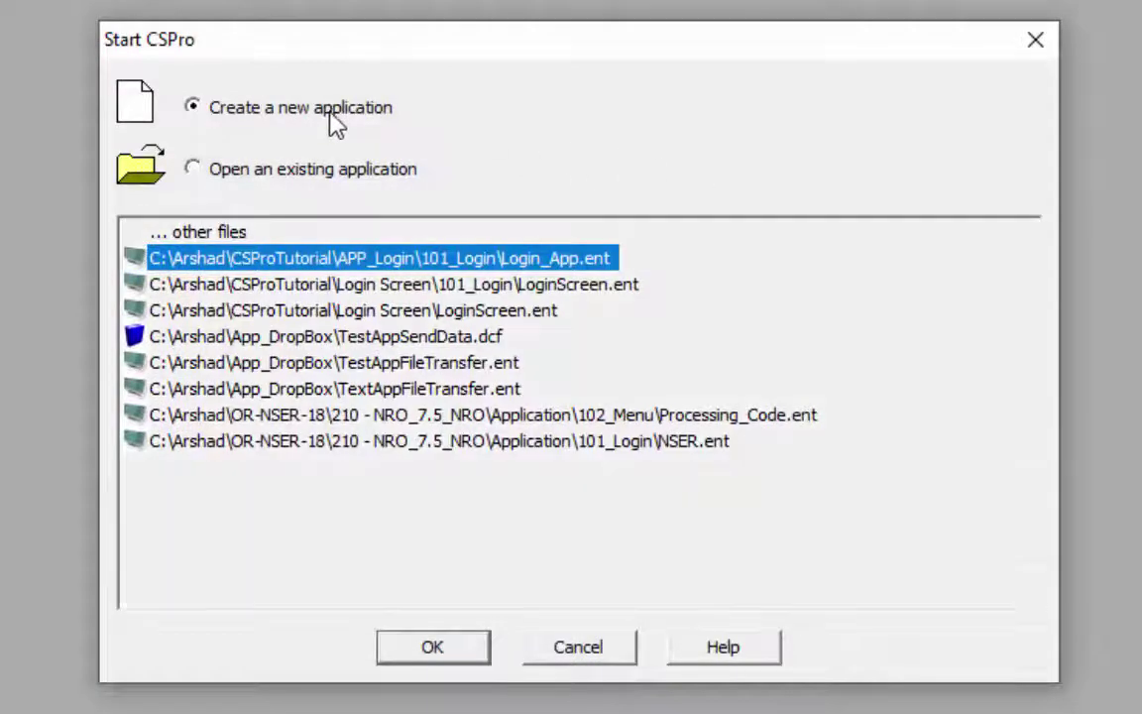
click(432, 646)
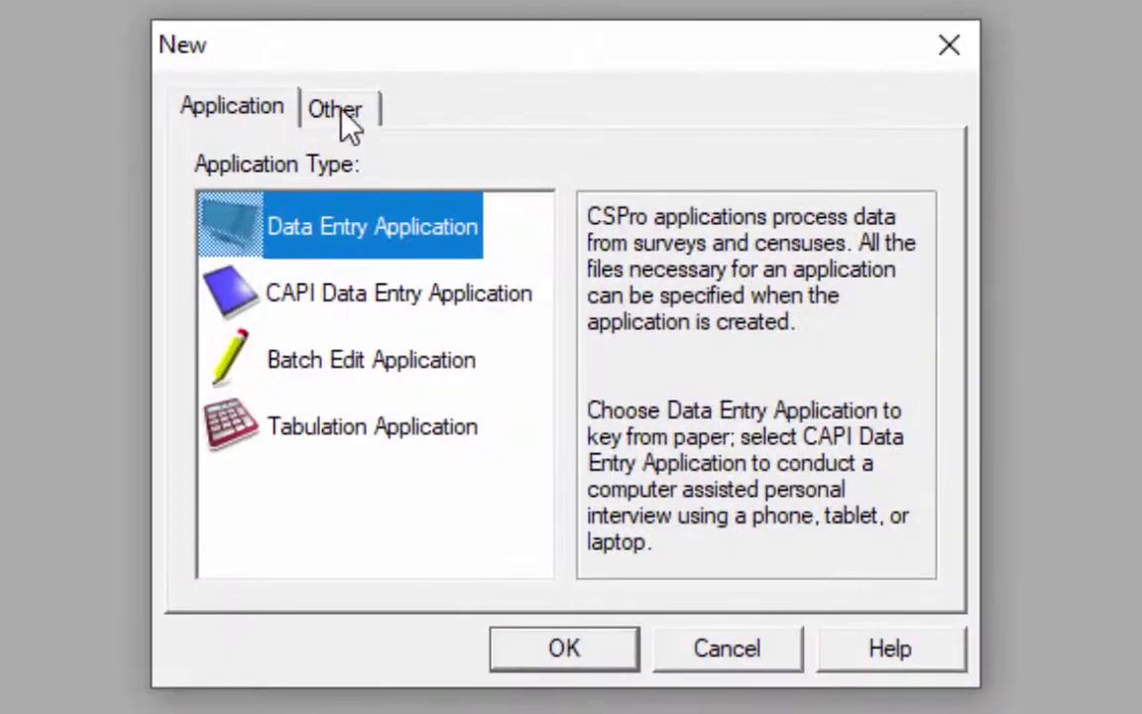
click(340, 109)
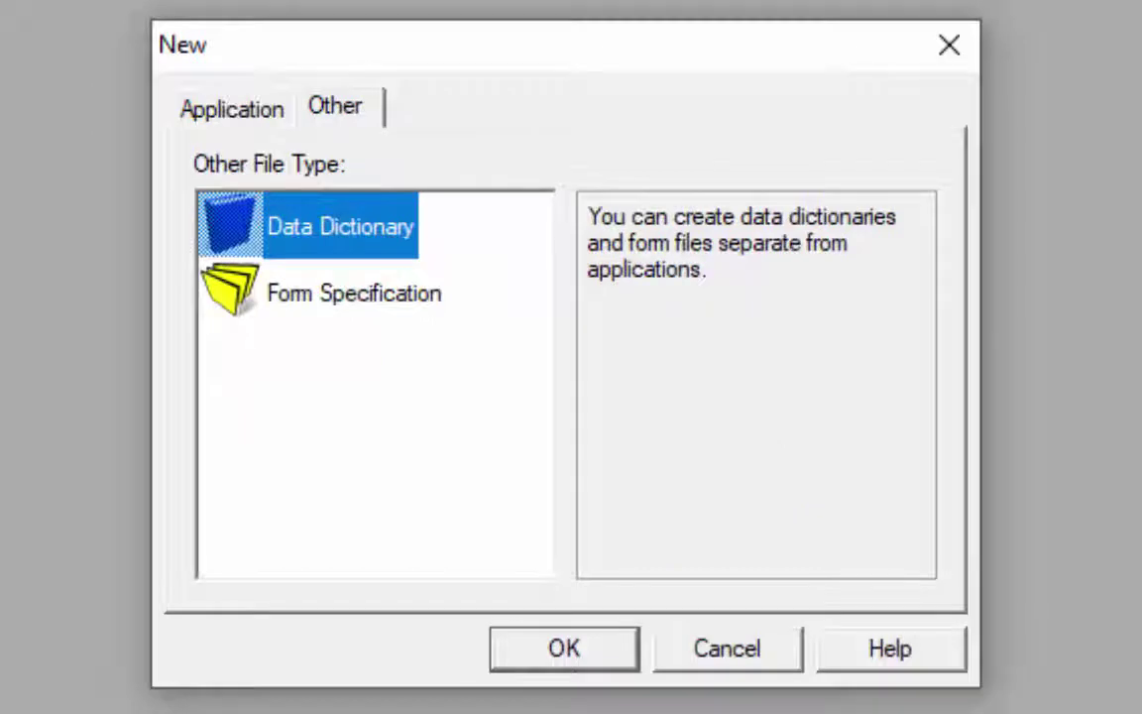
click(573, 651)
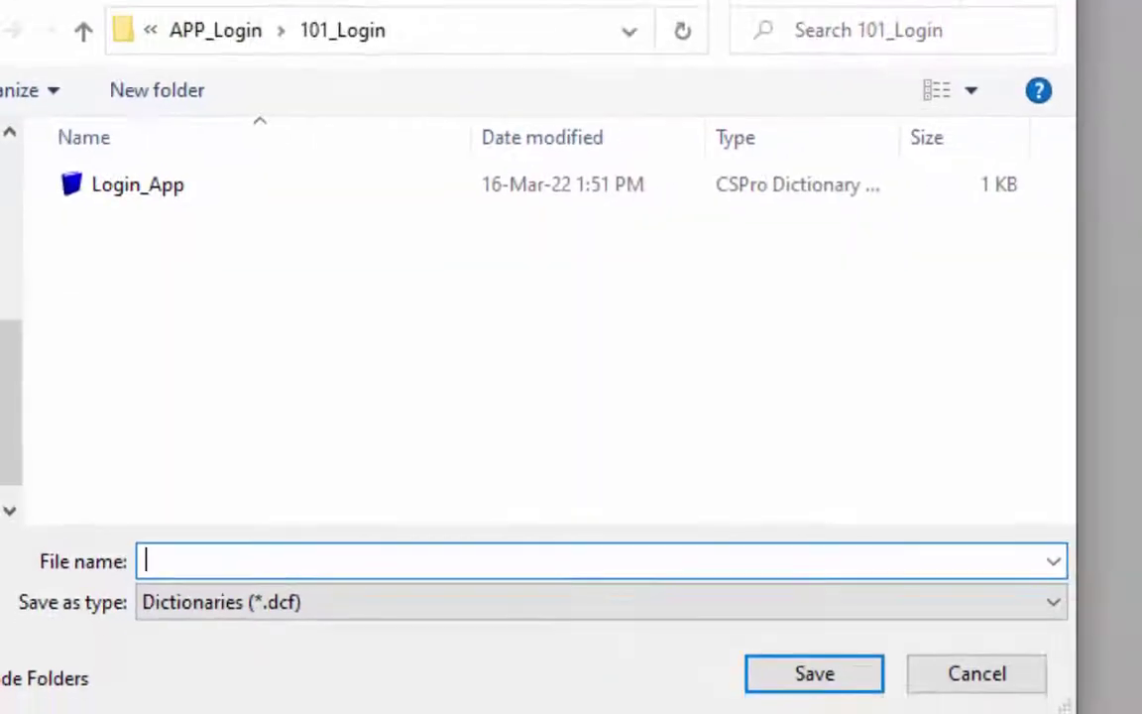
click(224, 40)
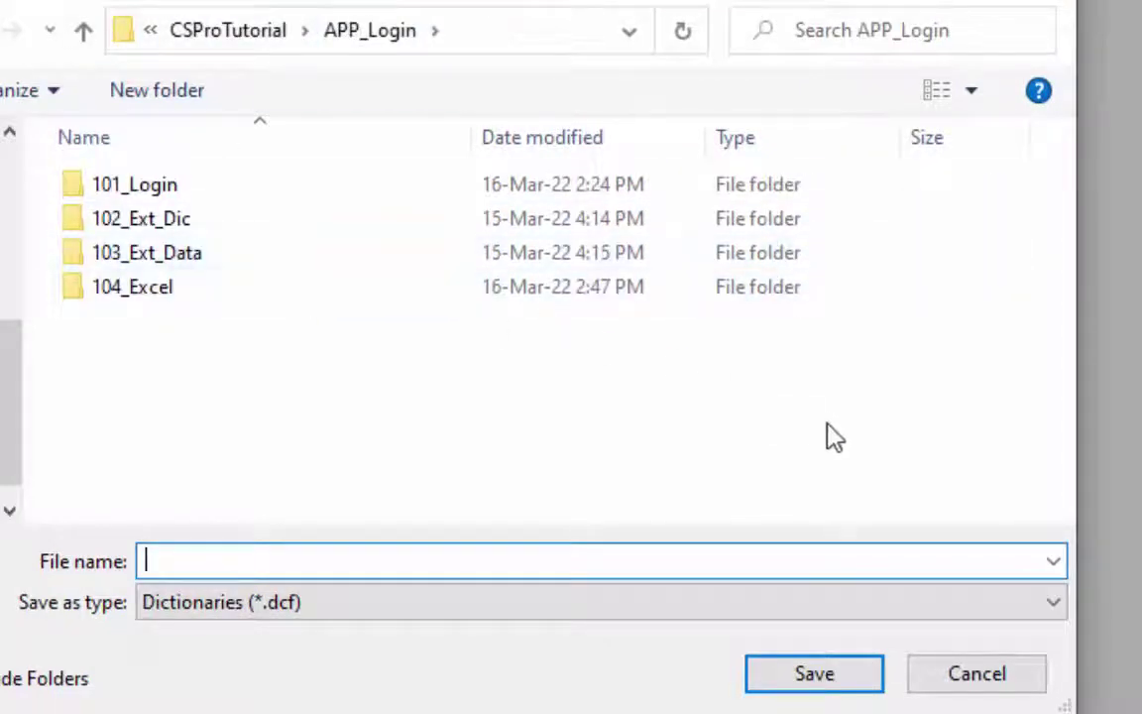
double_click(146, 228)
click(231, 561)
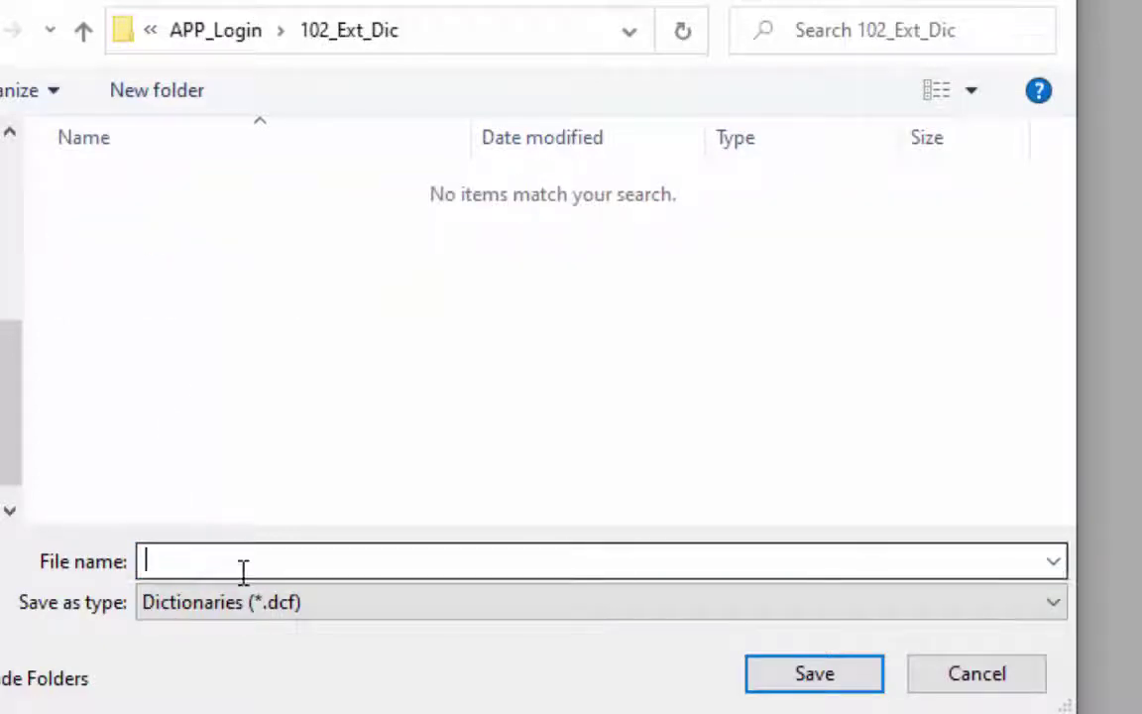
text(Username)
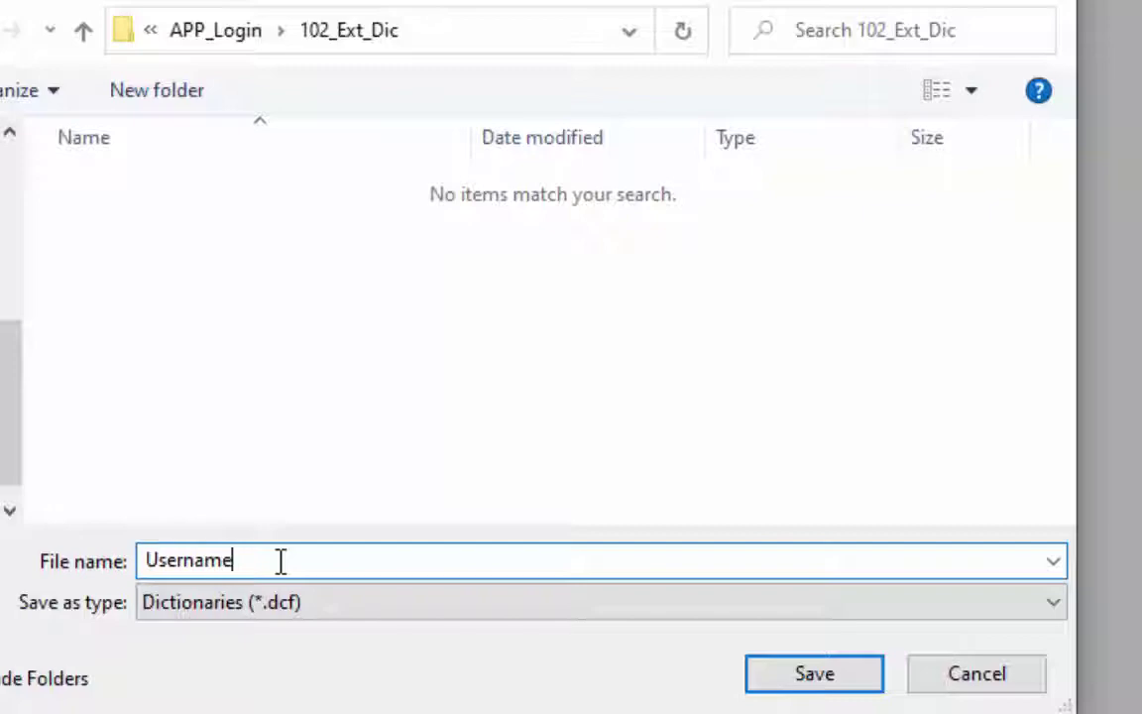
text(Password)
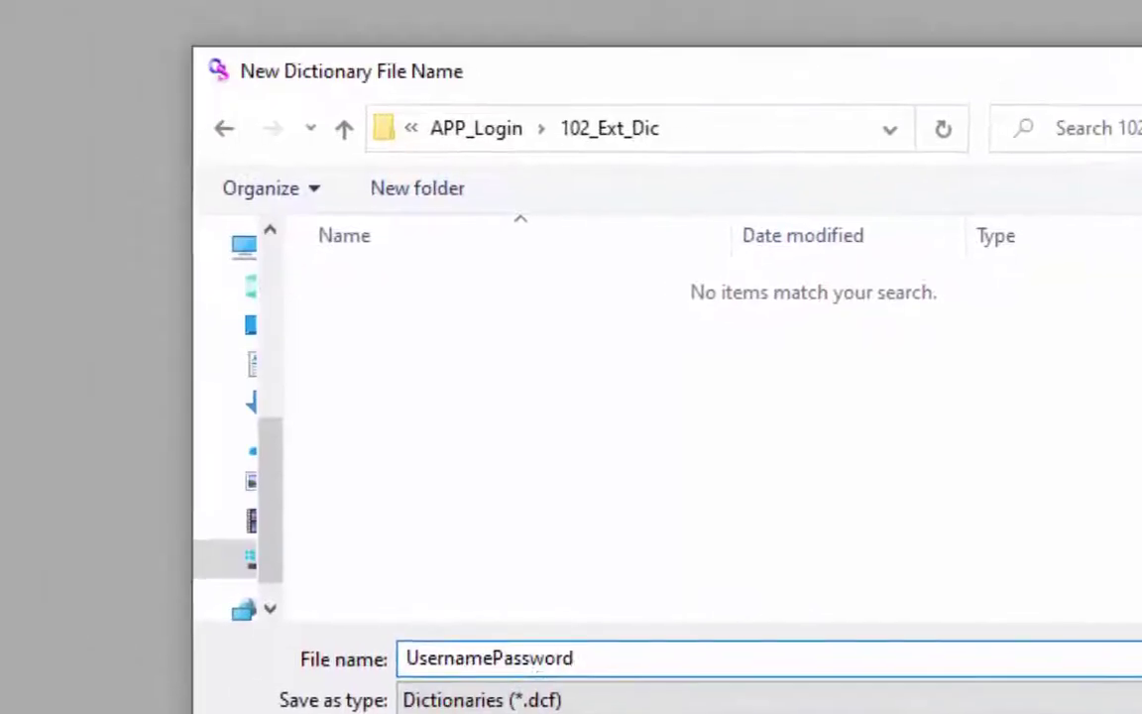
key(Return)
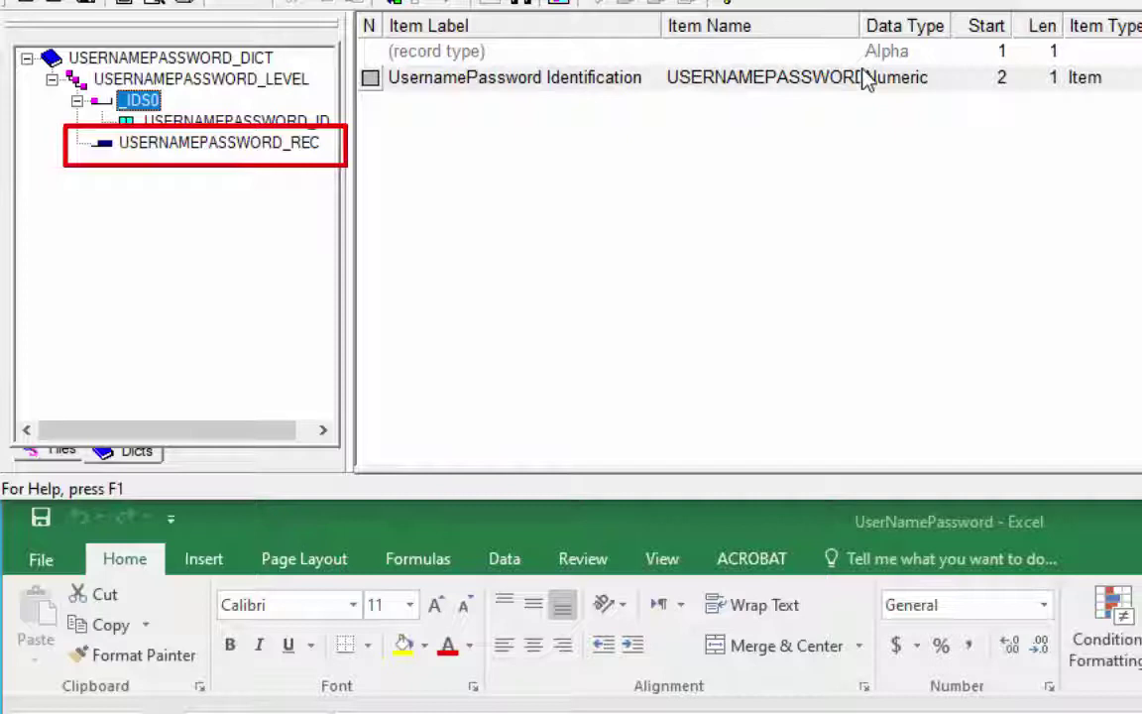
Step: Set the start position and length of the dictionary's record type to 0
click(887, 52)
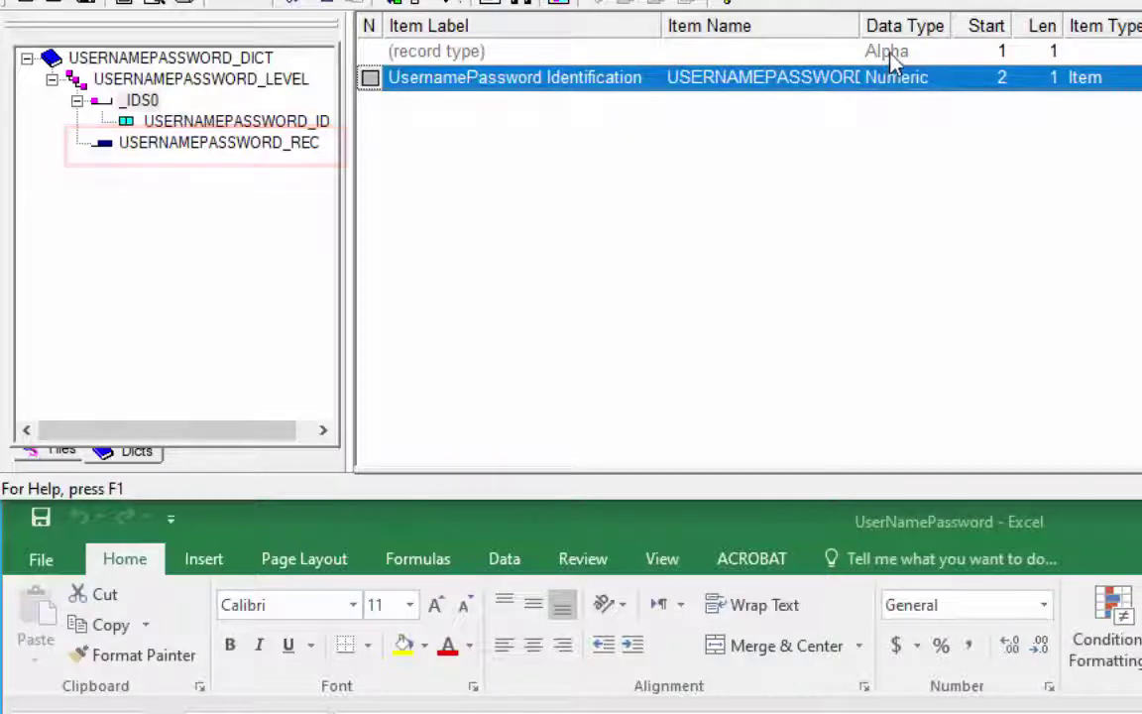
click(1007, 53)
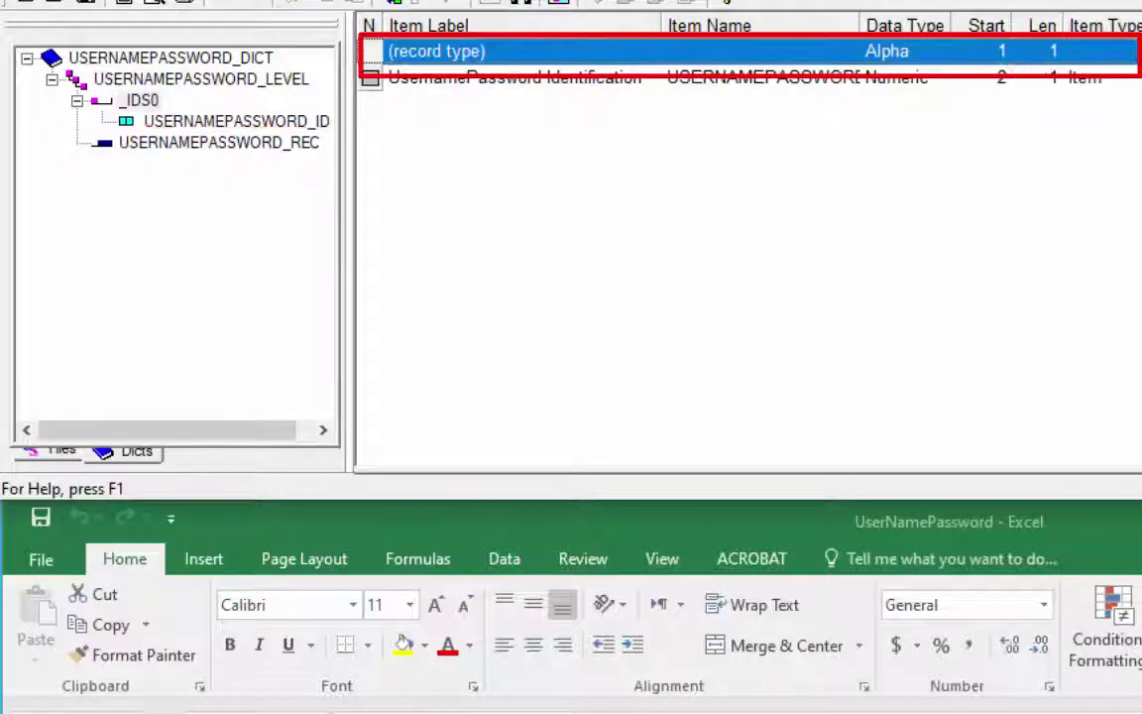
click(1001, 52)
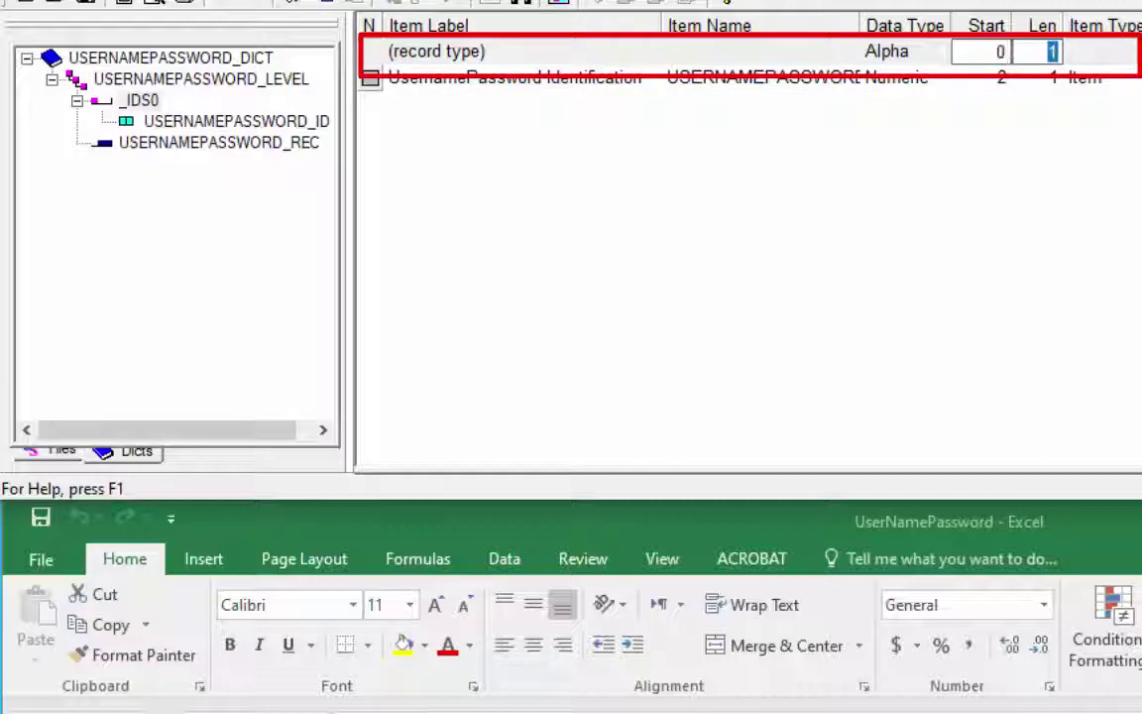
key(Return)
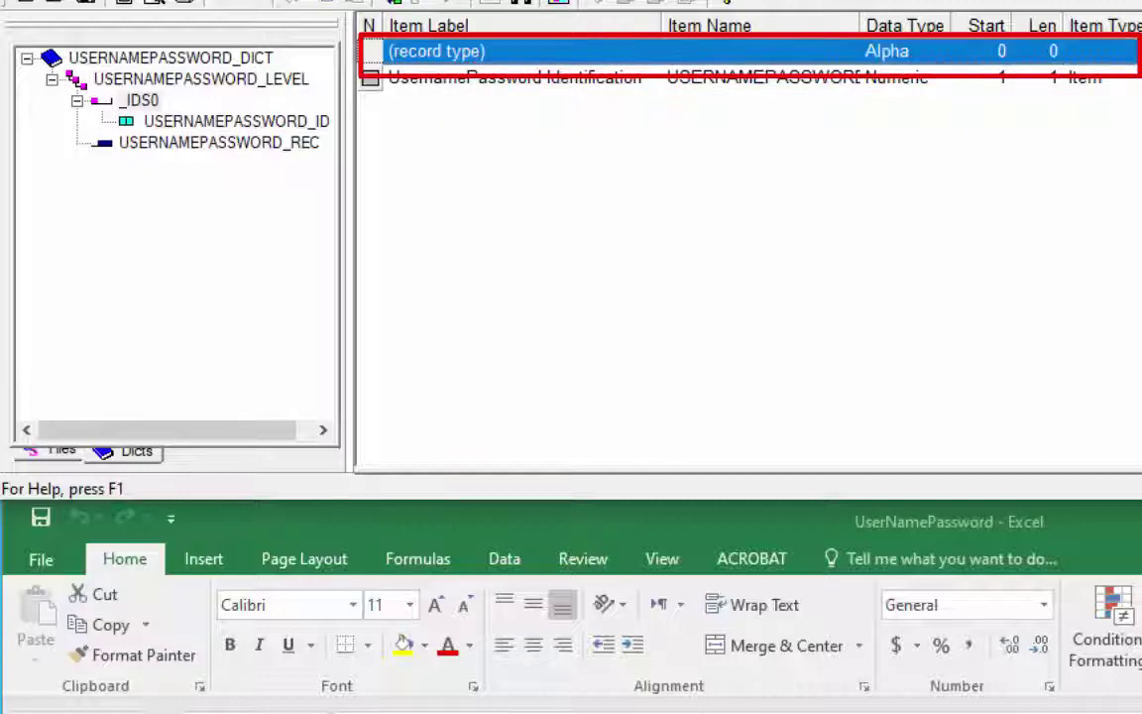
Step: Set the UsernamePassword Identification item's length to 4 with zero fill Yes, and open the USERNAMEPASSWORD_REC record
click(515, 77)
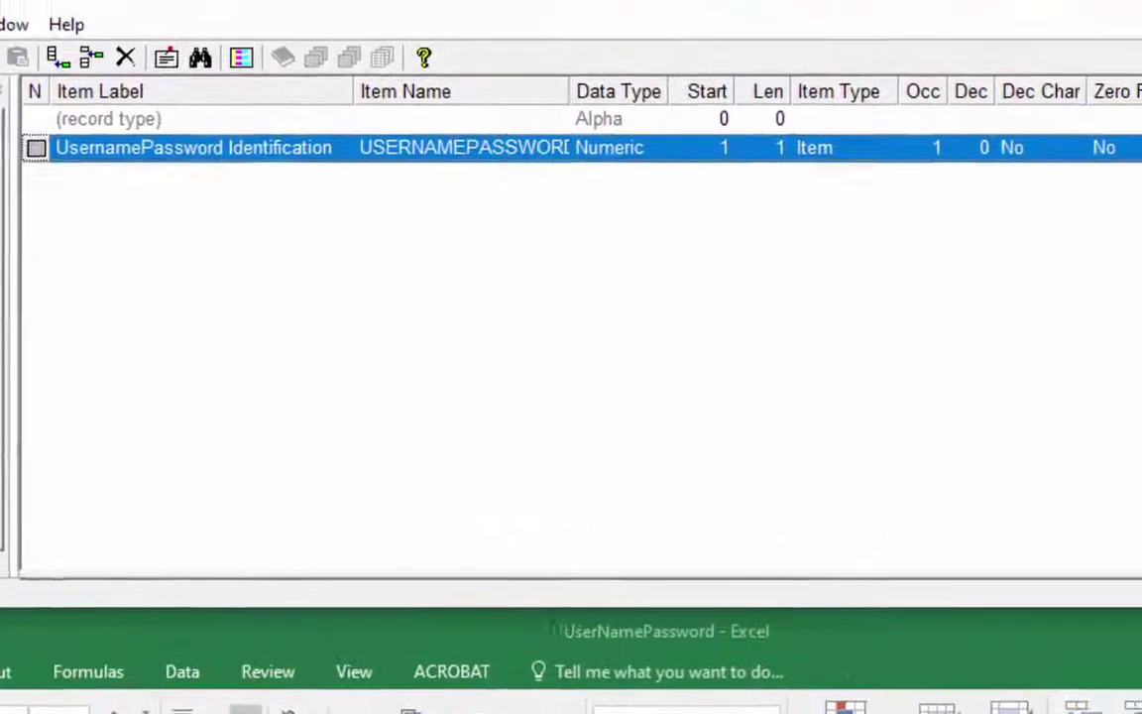
click(773, 146)
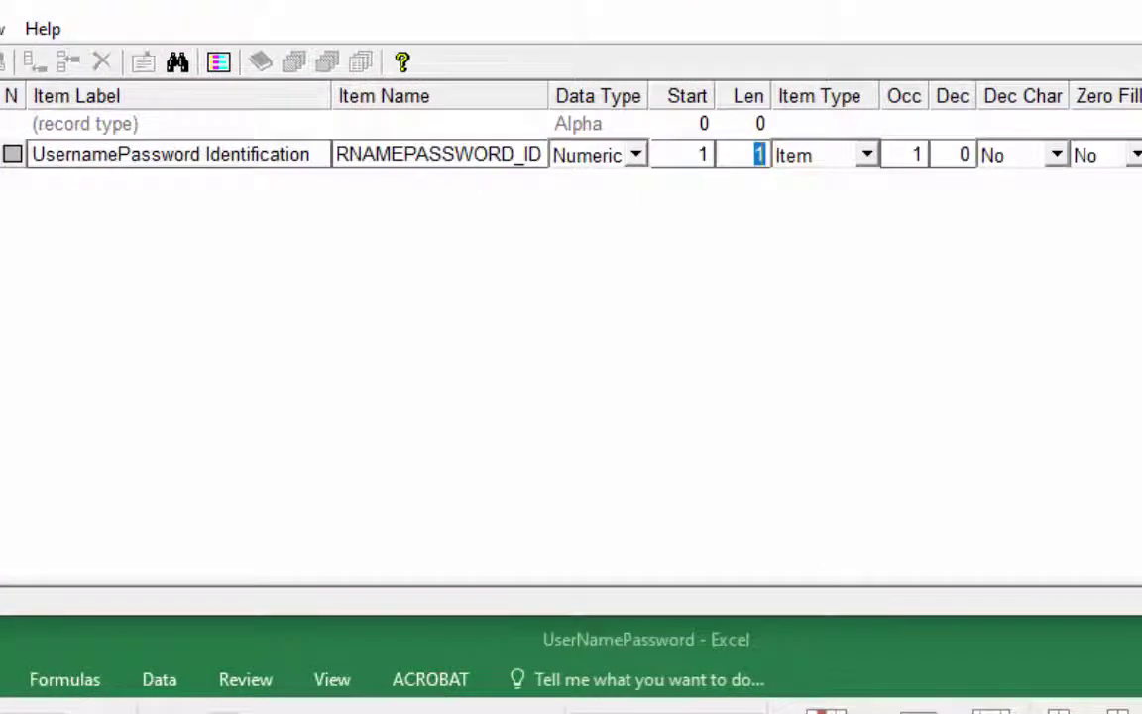
key(Tab)
key(Tab)
key(Tab)
key(Tab)
key(Tab)
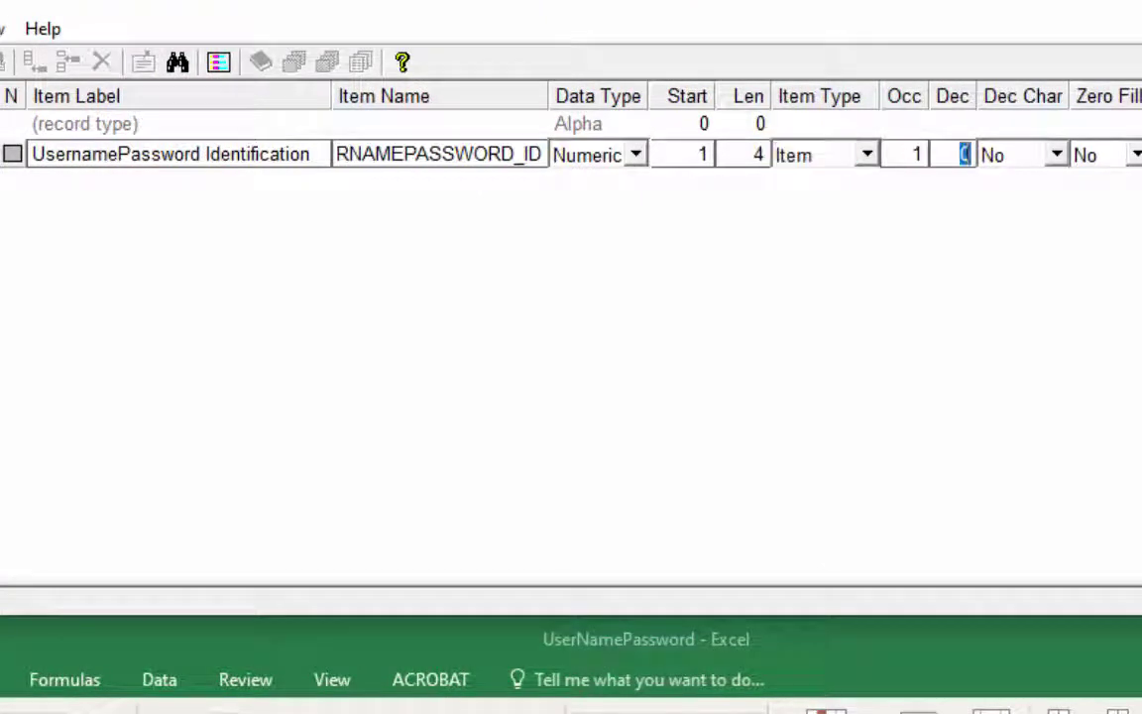
key(y)
key(Return)
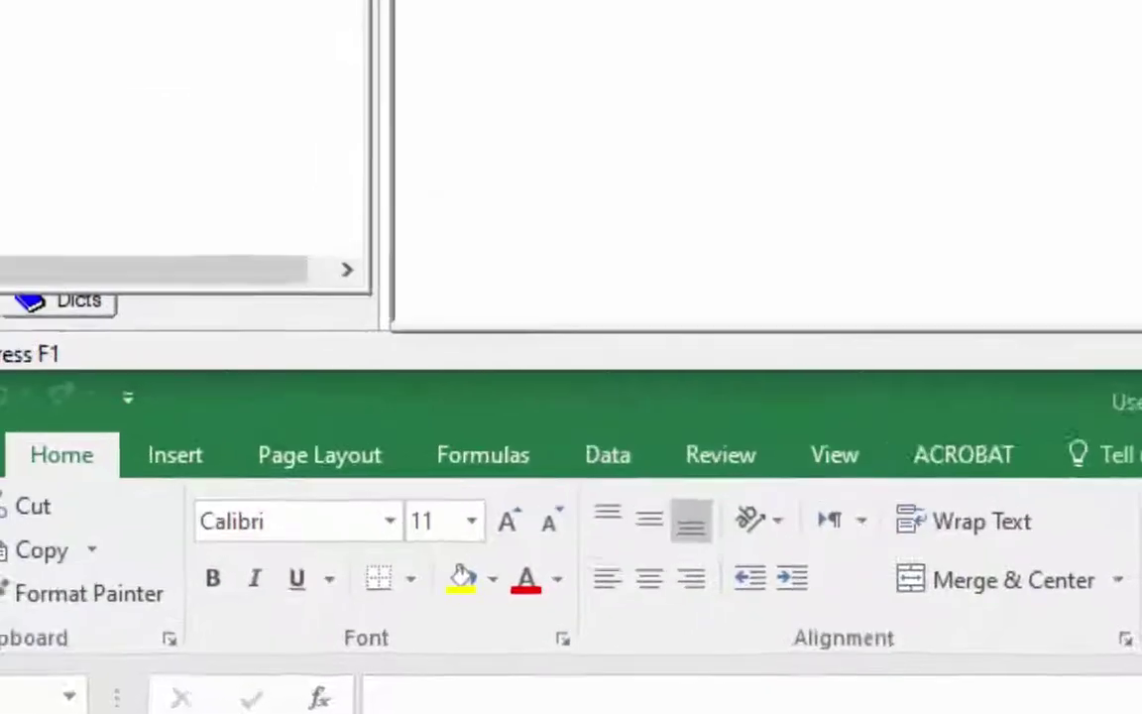
click(395, 178)
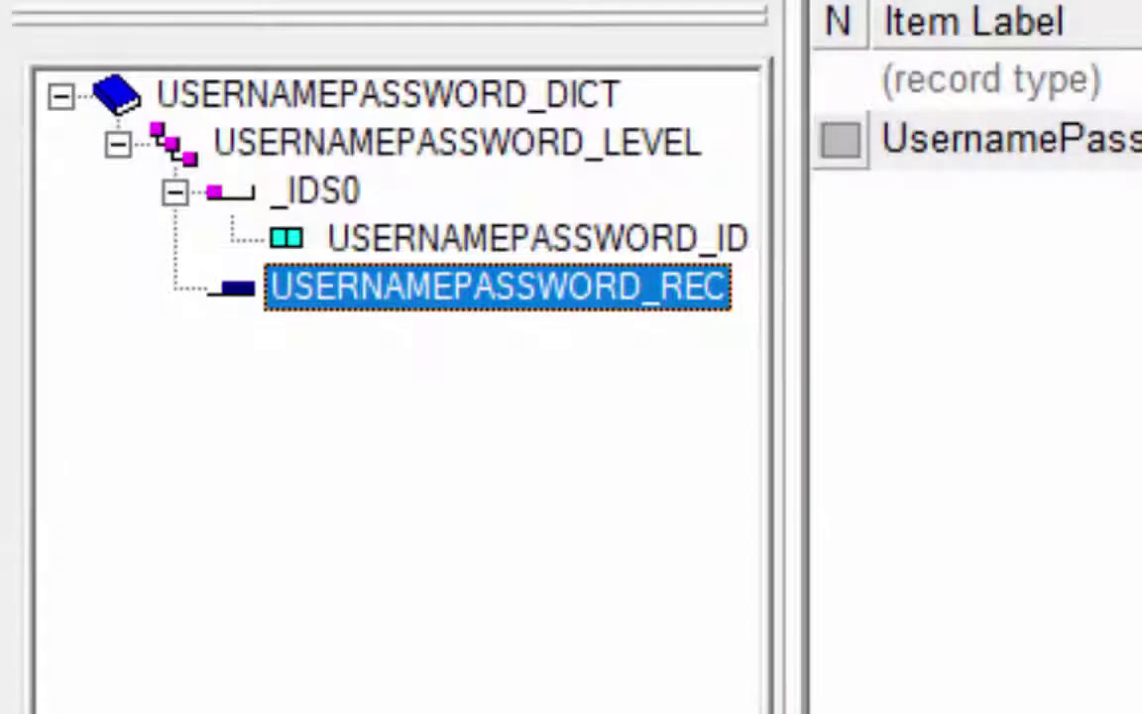
right_click(523, 391)
click(526, 404)
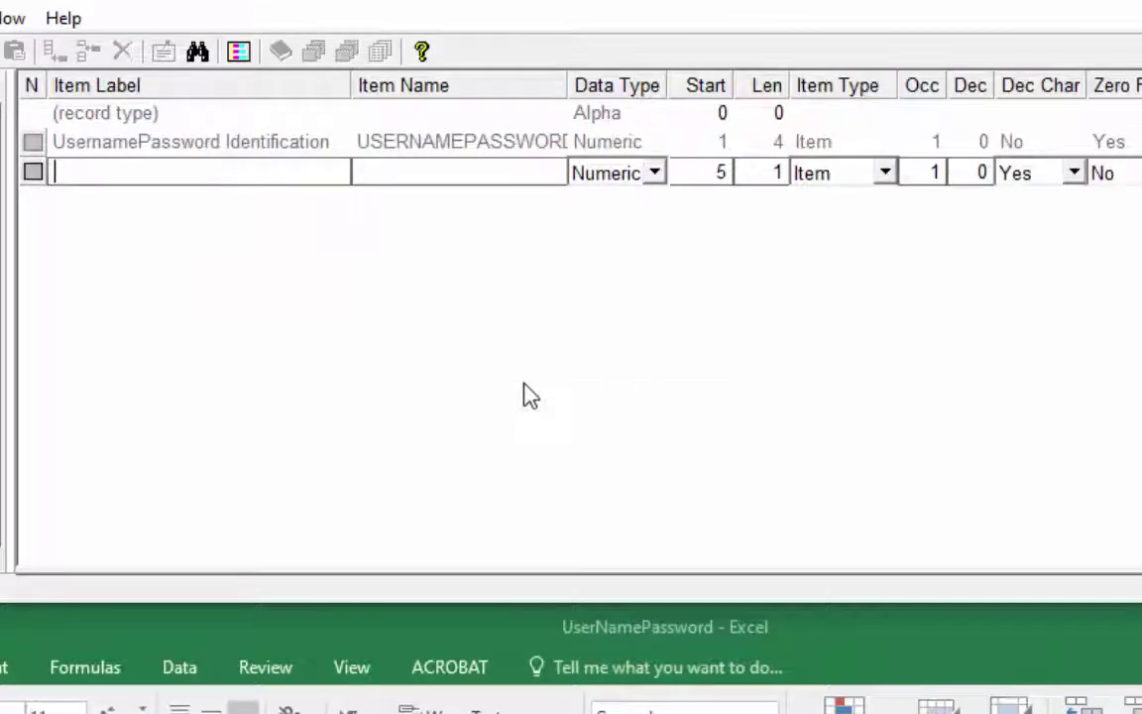
key(Escape)
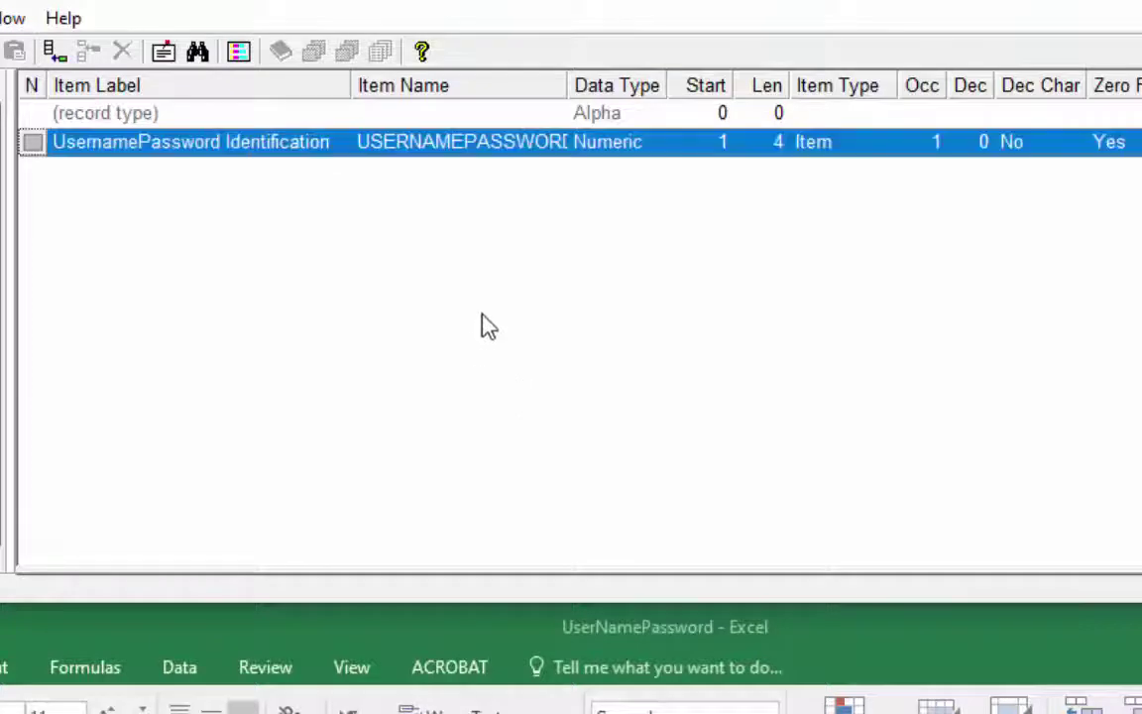
Step: Add a new numeric item with the label User Password to the dictionary
right_click(485, 313)
click(555, 421)
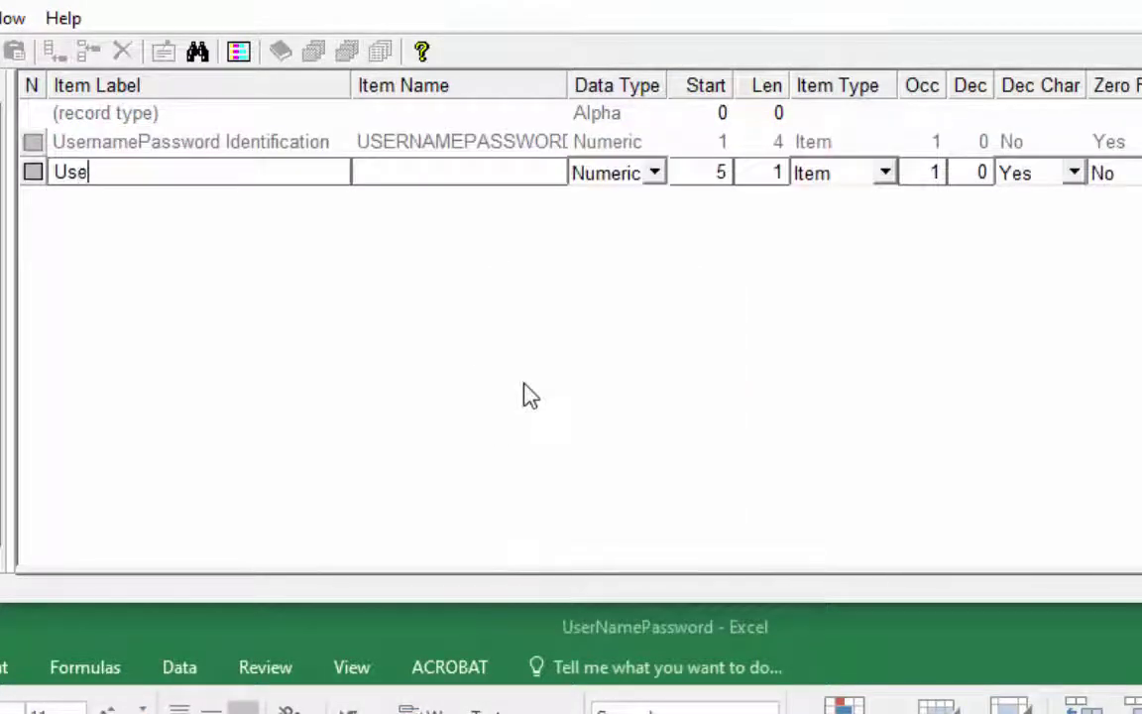
text(User Passw)
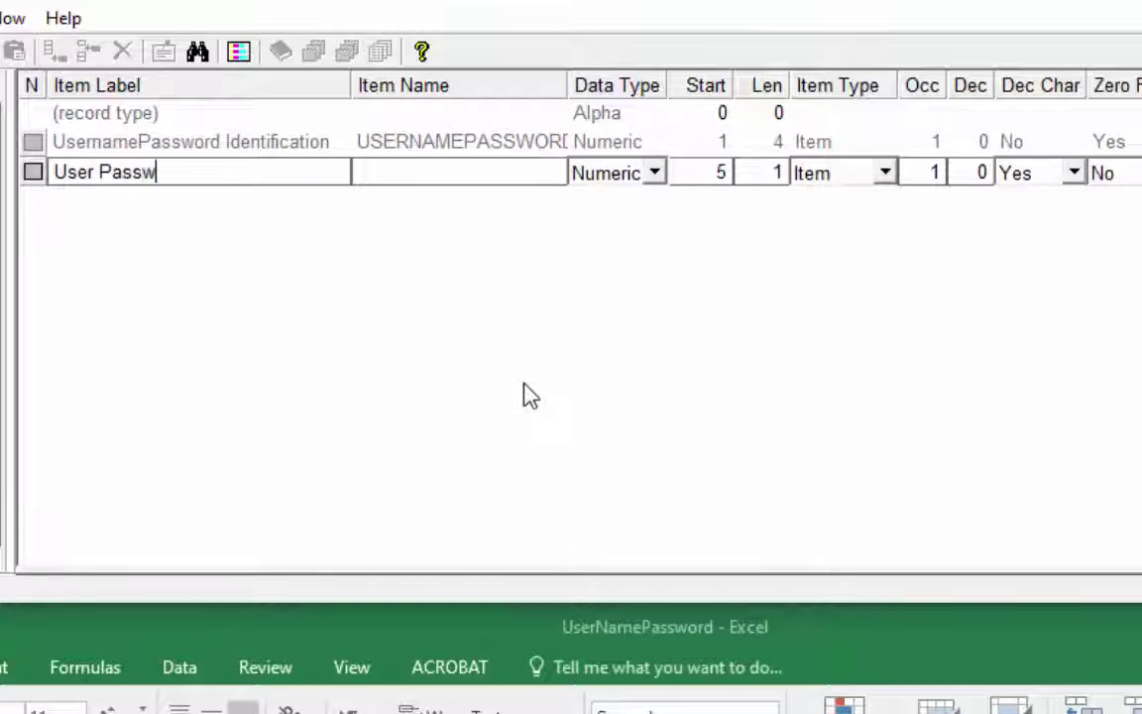
text(ord)
key(Tab)
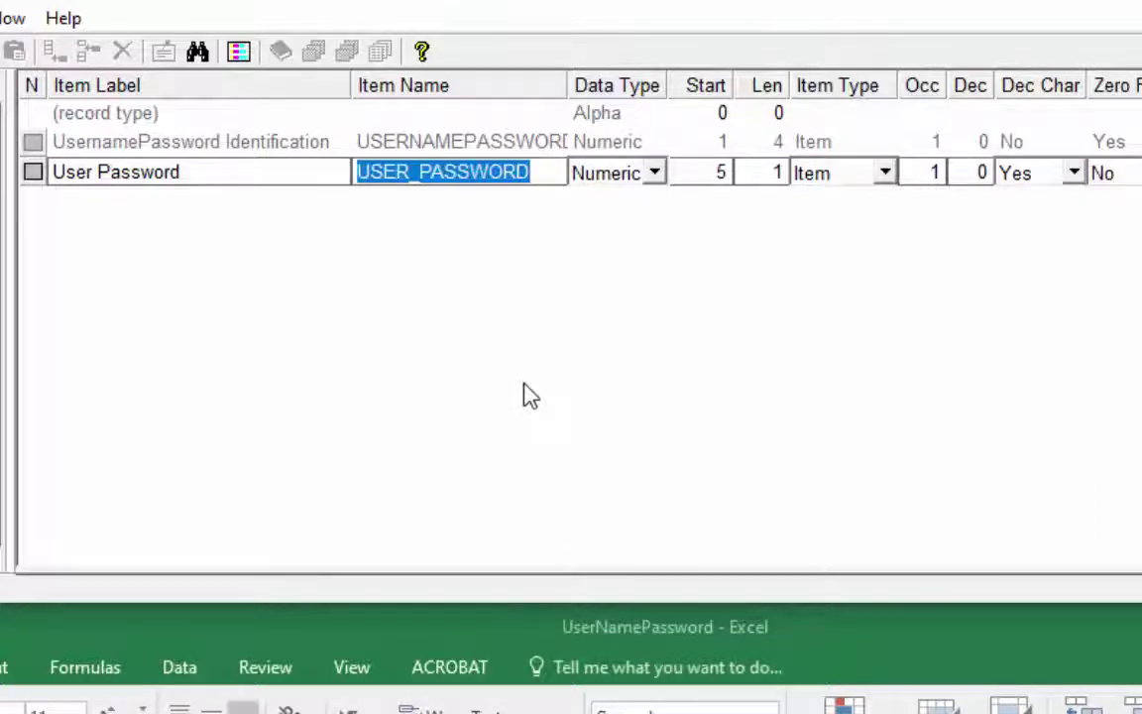
key(Tab)
key(Tab)
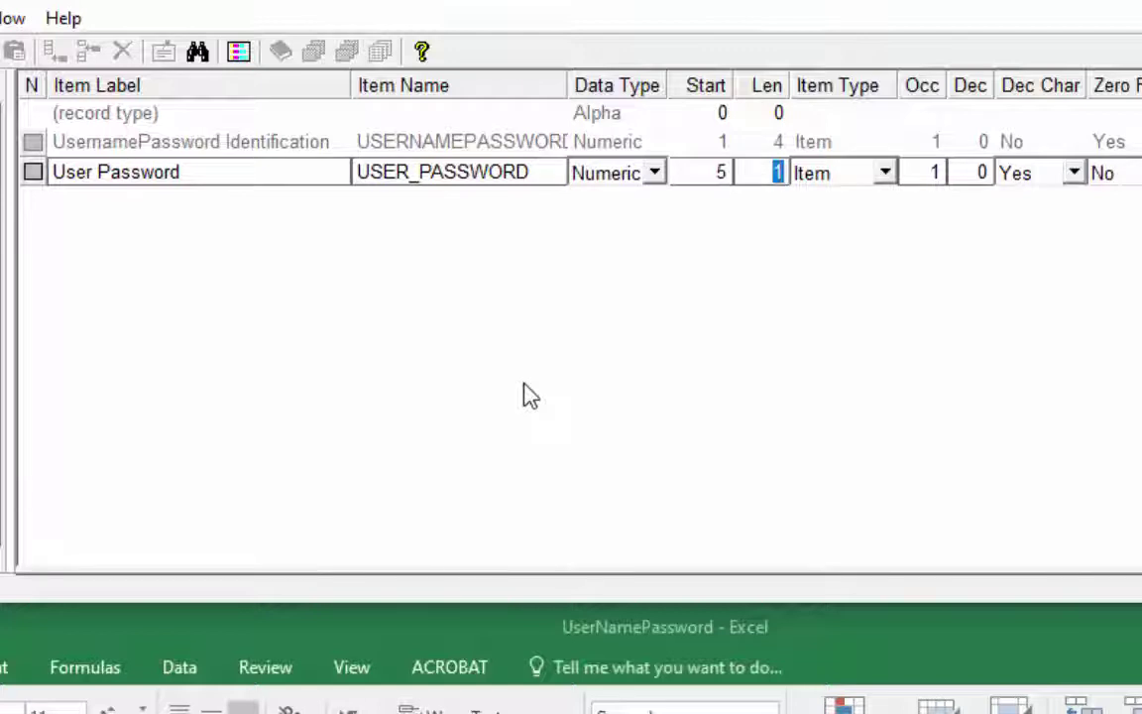
Step: Set the User Password item's length to 4 and its zero fill to Yes
key(Tab)
key(Tab)
key(Tab)
key(Tab)
key(Tab)
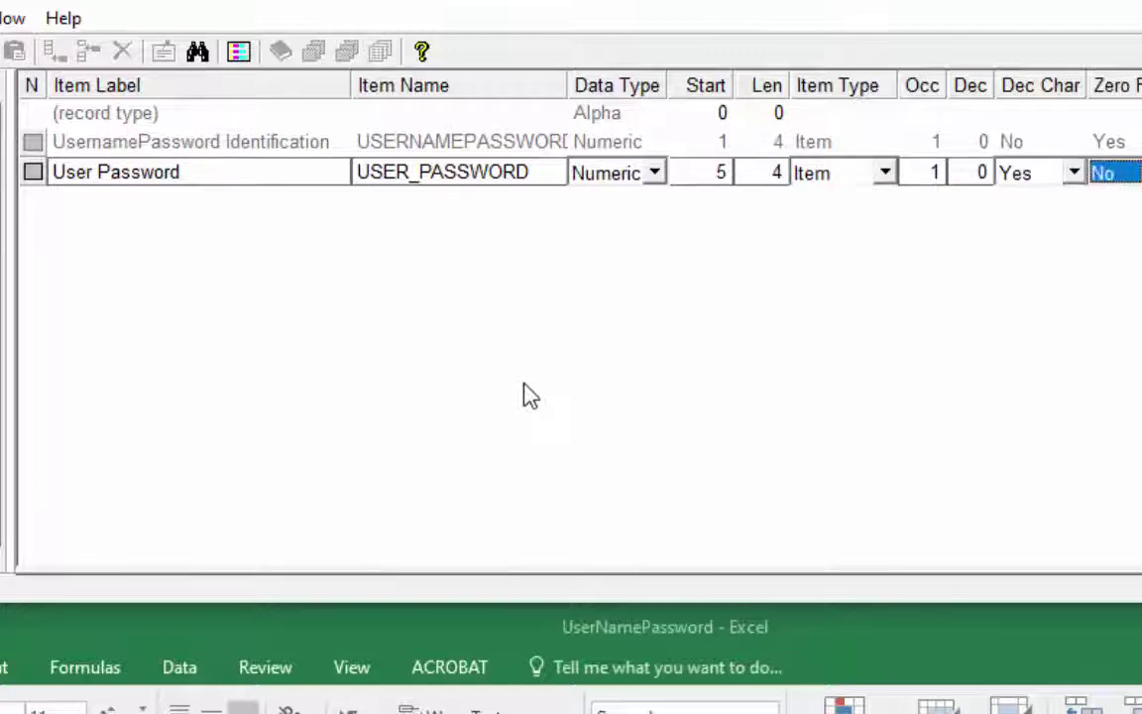
key(alt+Down)
key(Up)
key(Return)
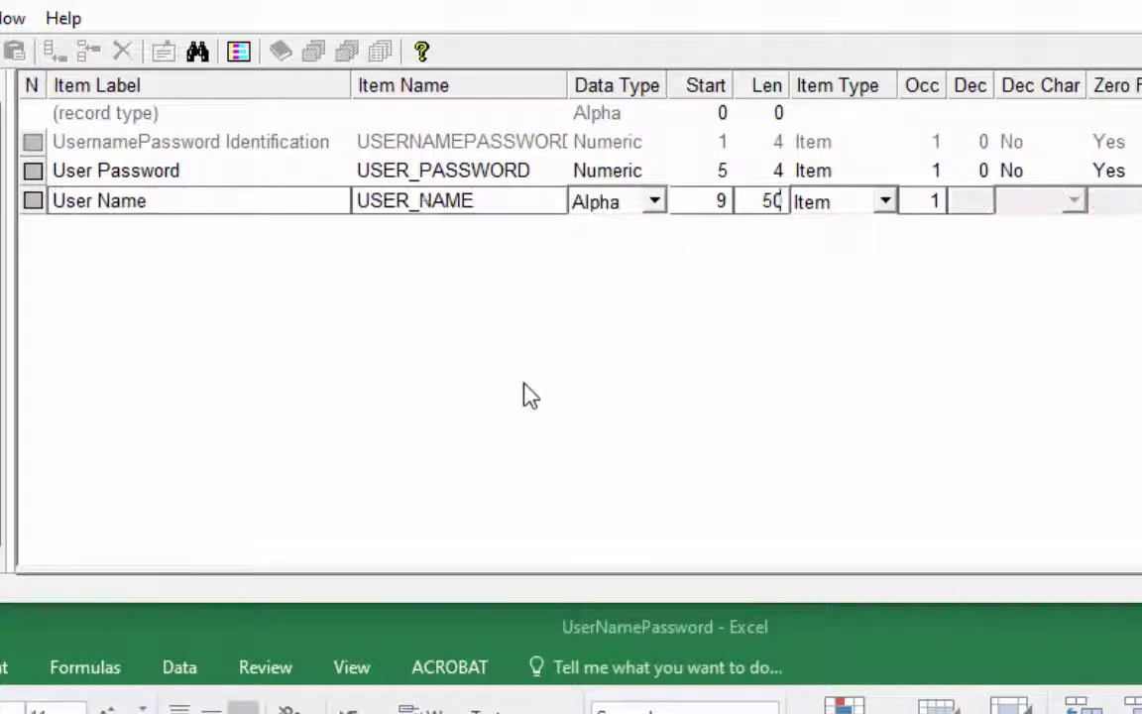
Step: Enter a label beginning with "Superv" for the item that follows User Name
text(Superv)
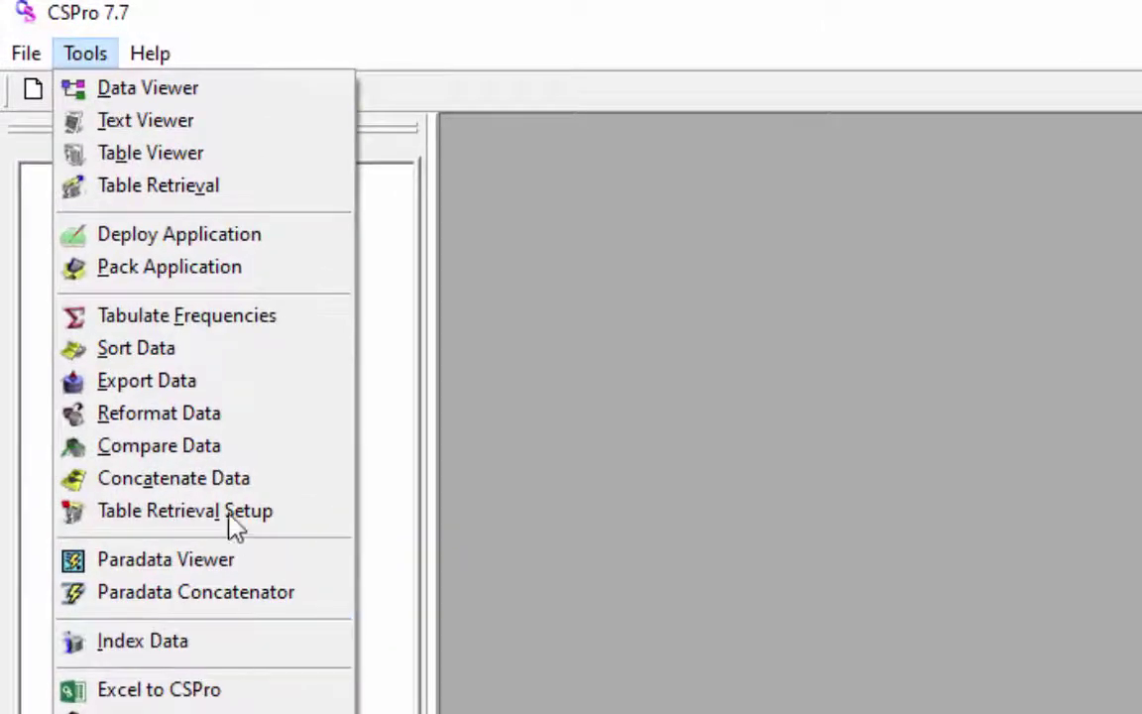
Step: Open the Excel to CSPro tool and select the UserNamePassword workbook from the 104_Excel folder as its Excel file
click(210, 688)
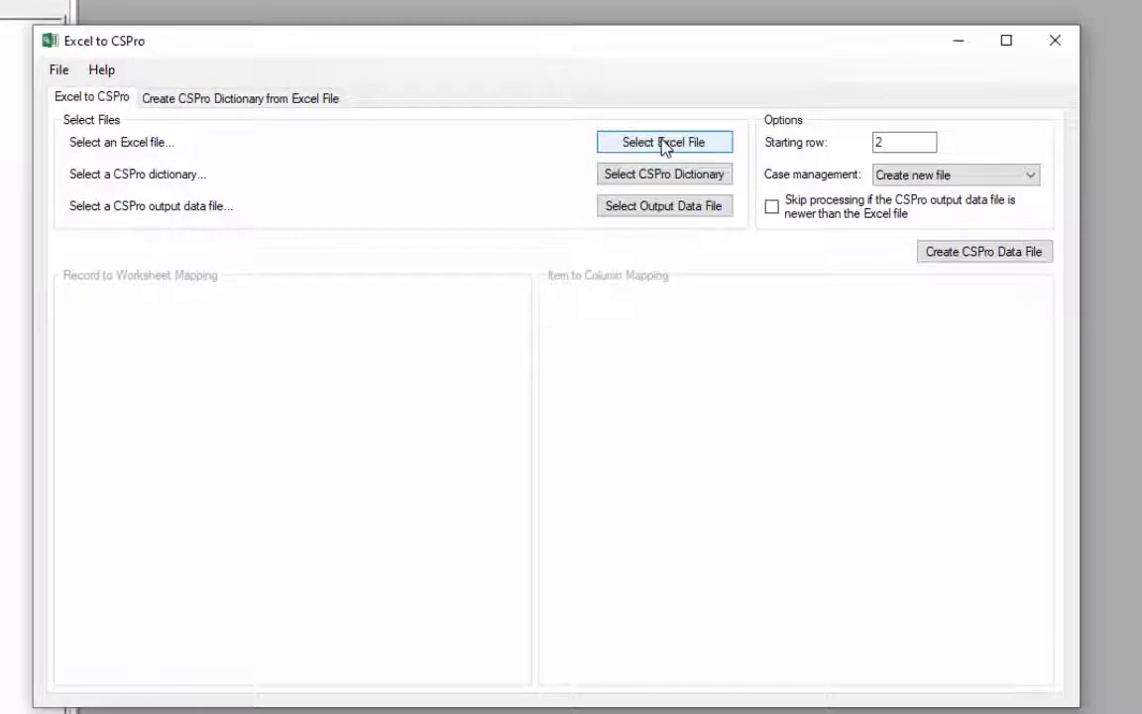
click(664, 143)
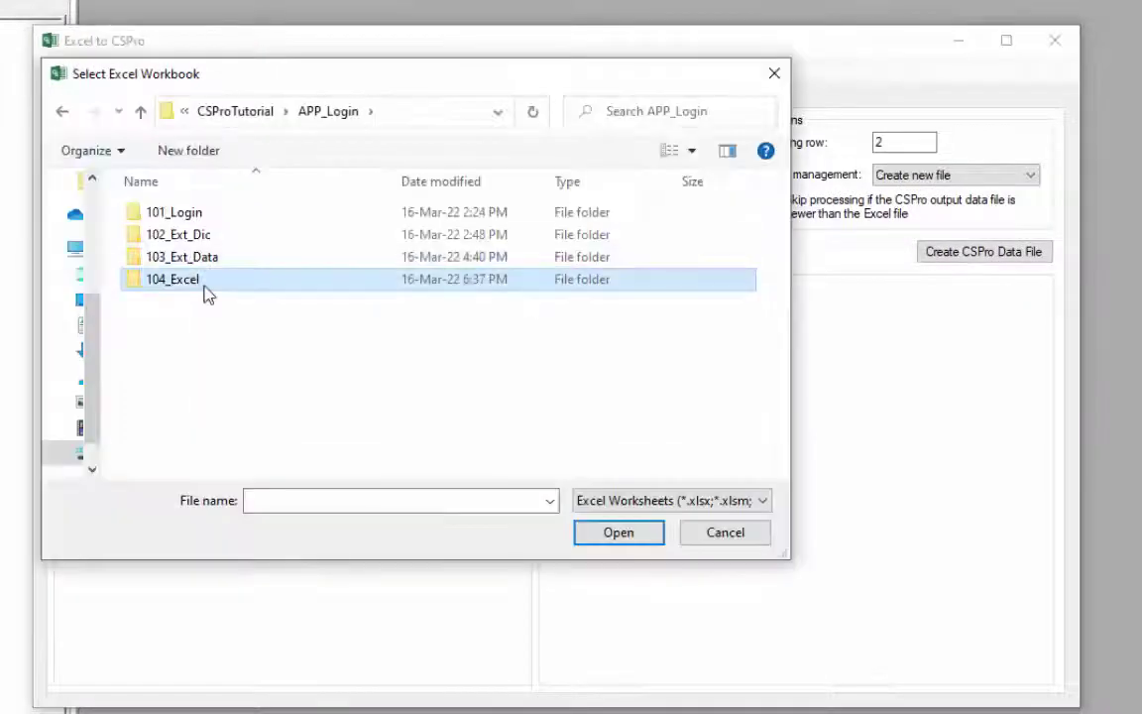
double_click(205, 286)
click(193, 212)
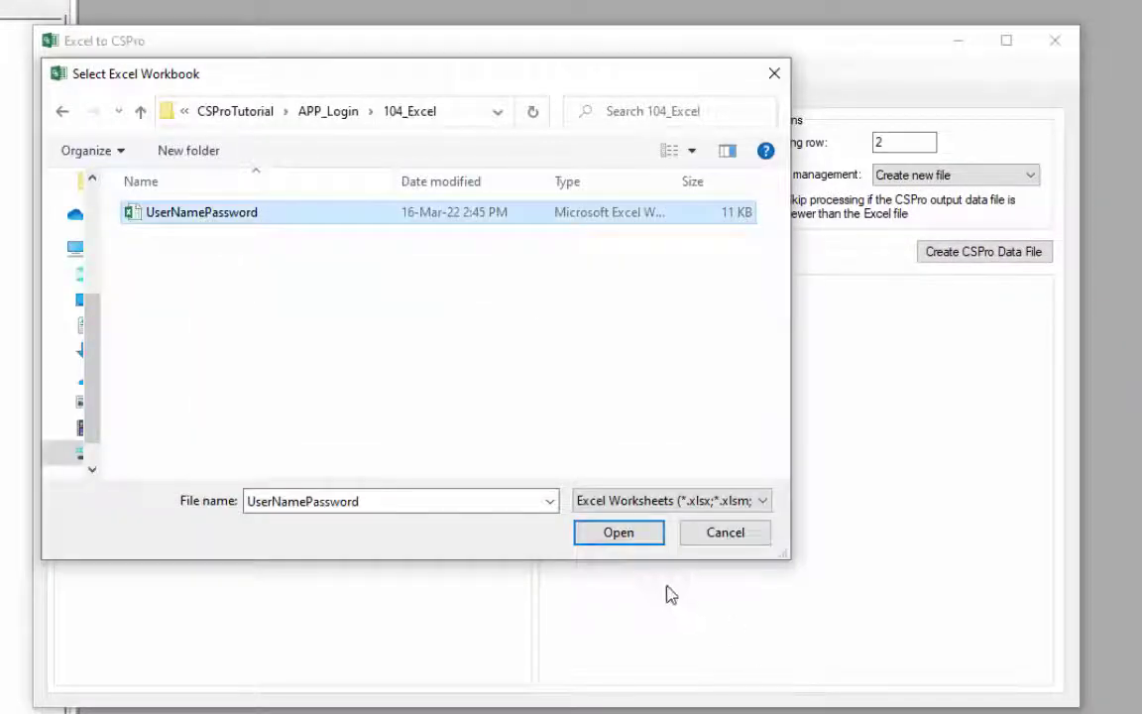
click(618, 532)
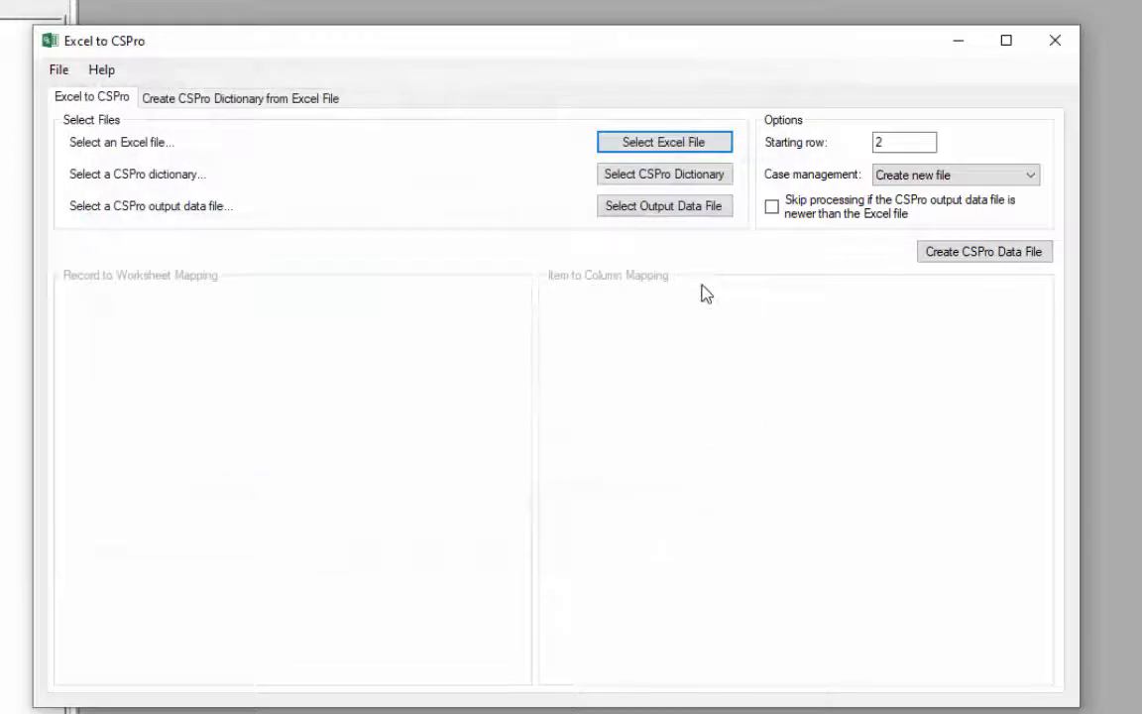
Step: Select the UsernamePassword dictionary from the 102_Ext_Dic folder as the CSPro dictionary for the conversion
click(682, 177)
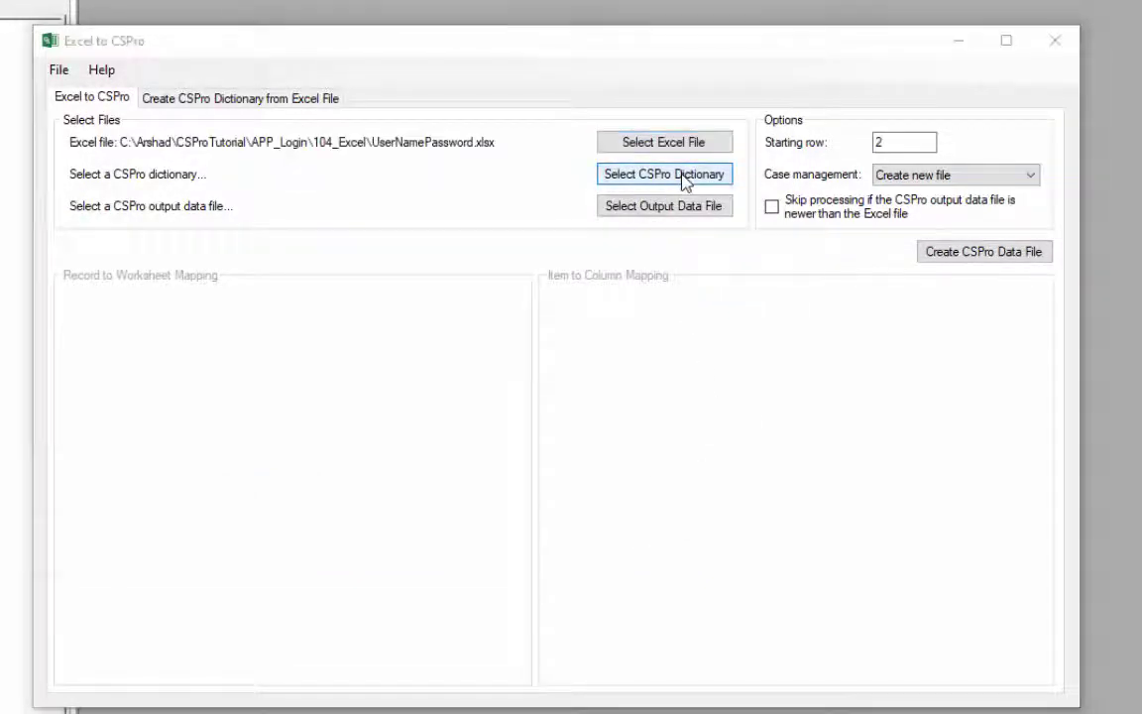
click(337, 119)
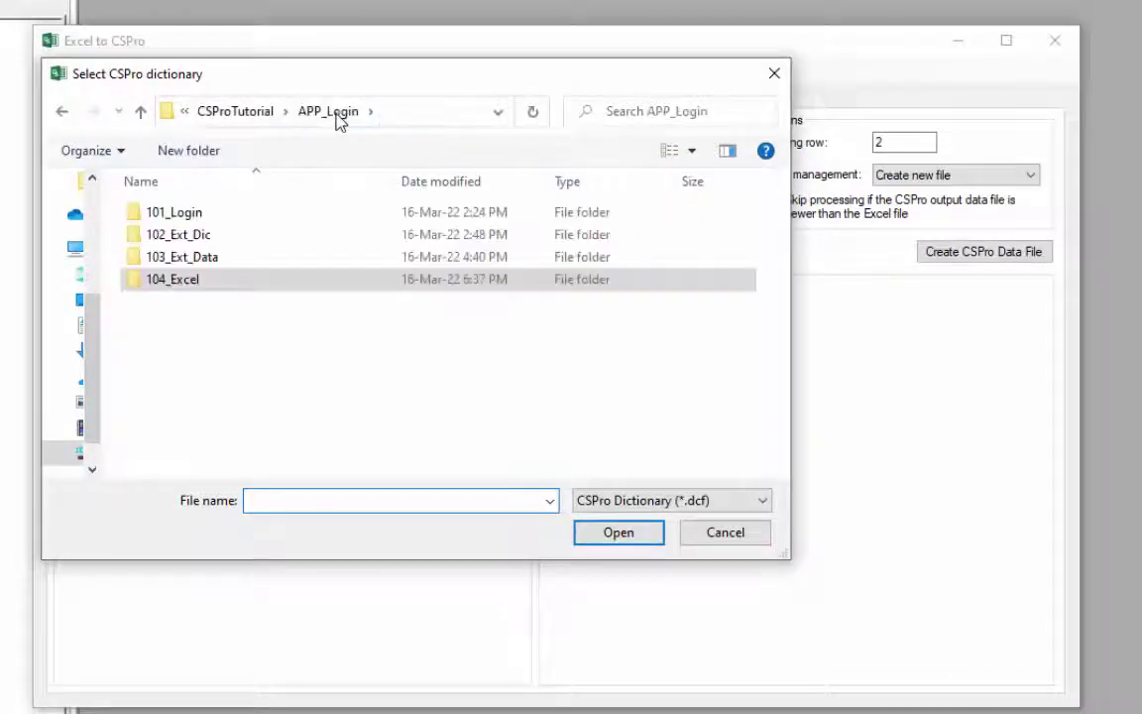
click(202, 241)
double_click(201, 241)
click(198, 211)
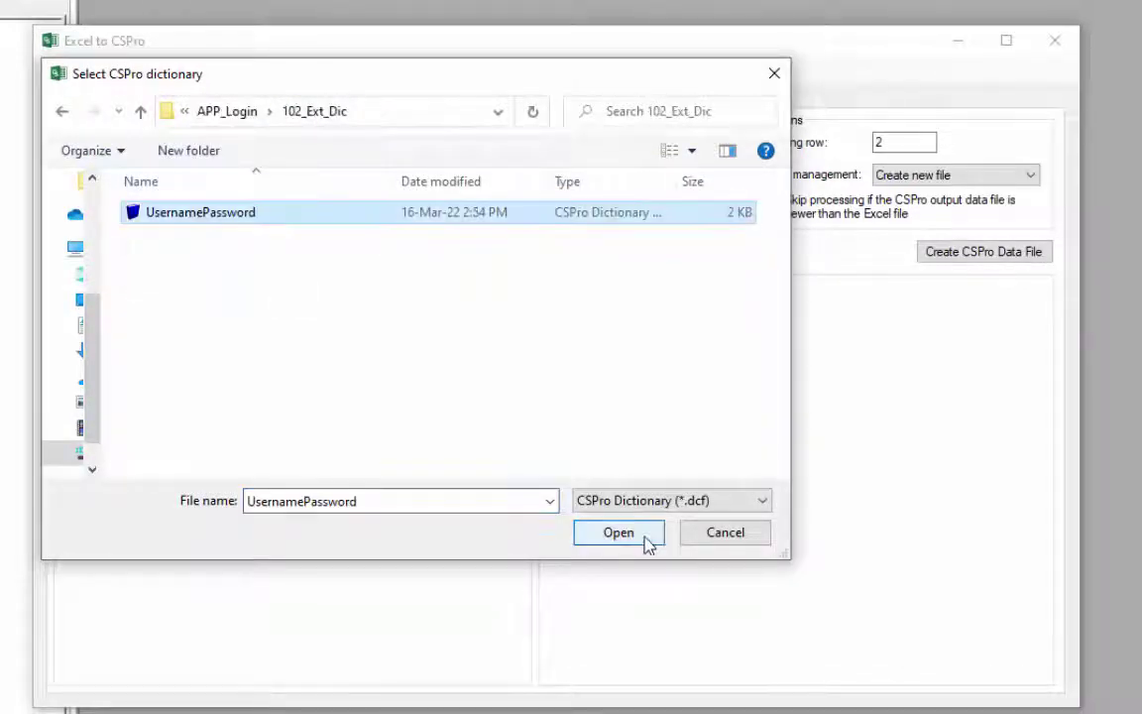
click(650, 540)
Step: Set the output data file to a CSPro DB file named UsernamePassword in the 103_Ext_Data folder
click(662, 203)
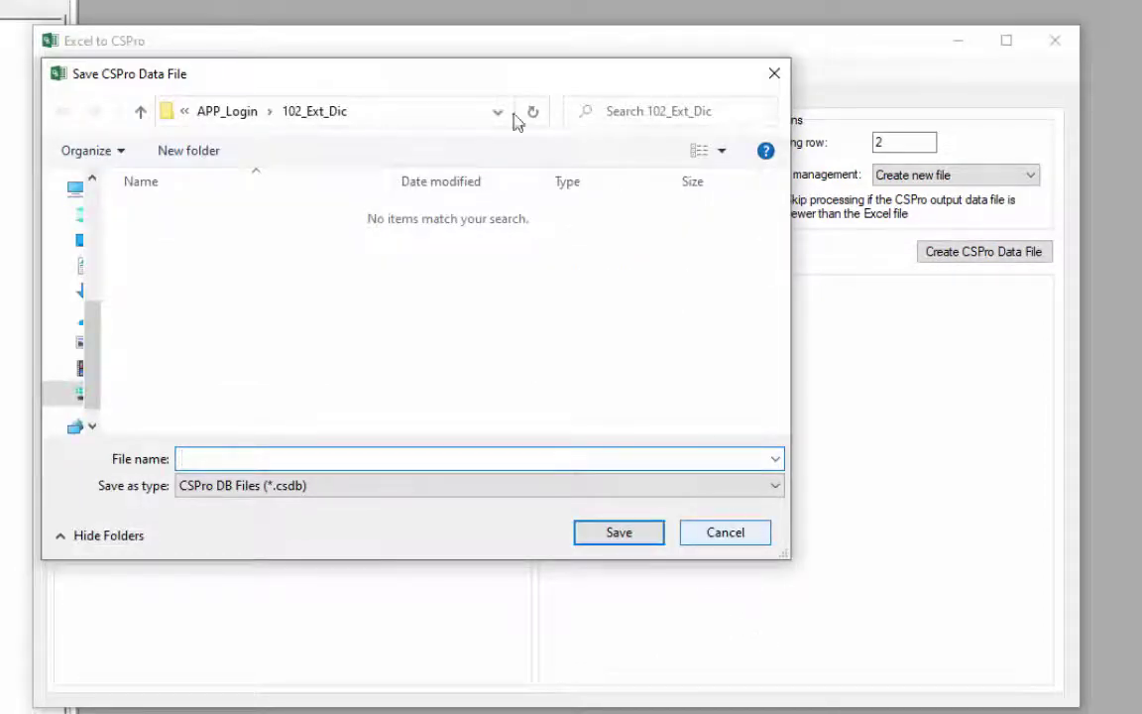
click(243, 115)
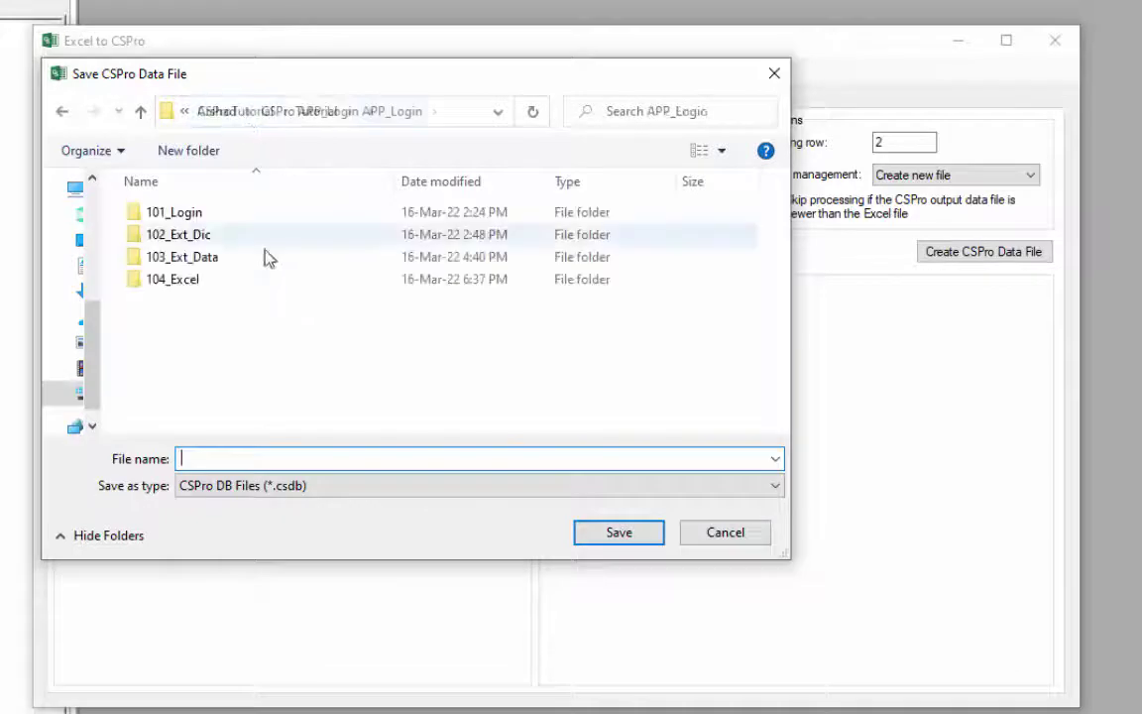
click(214, 257)
double_click(214, 258)
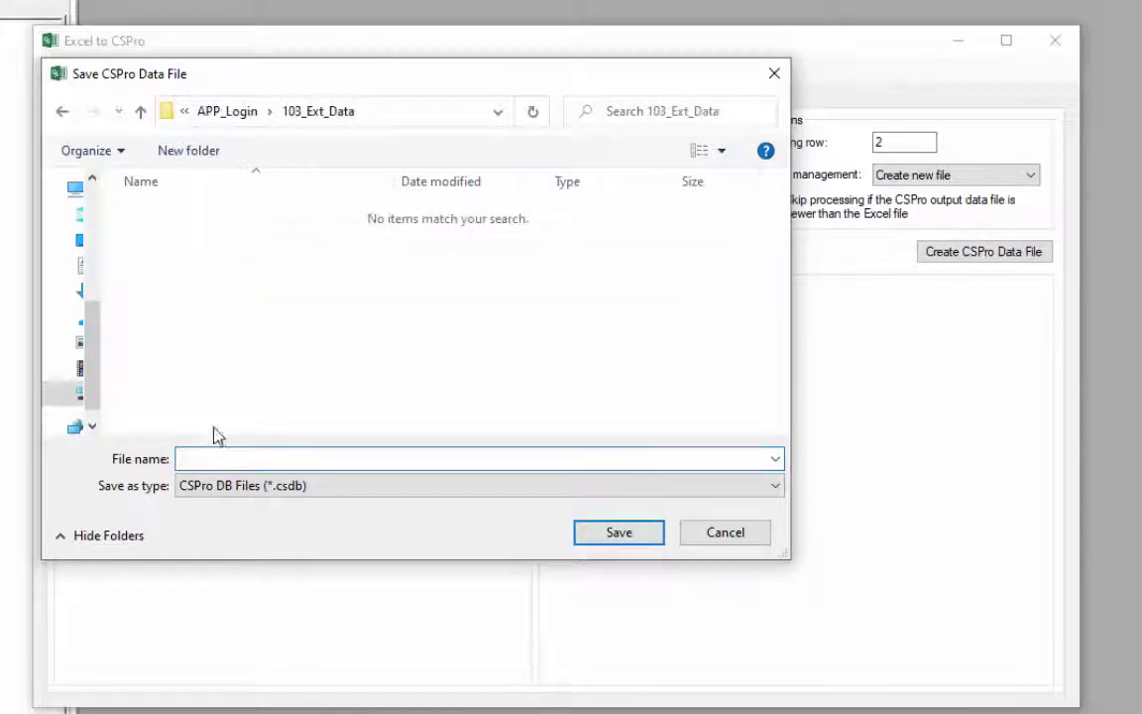
click(461, 458)
text(UsernamePassword)
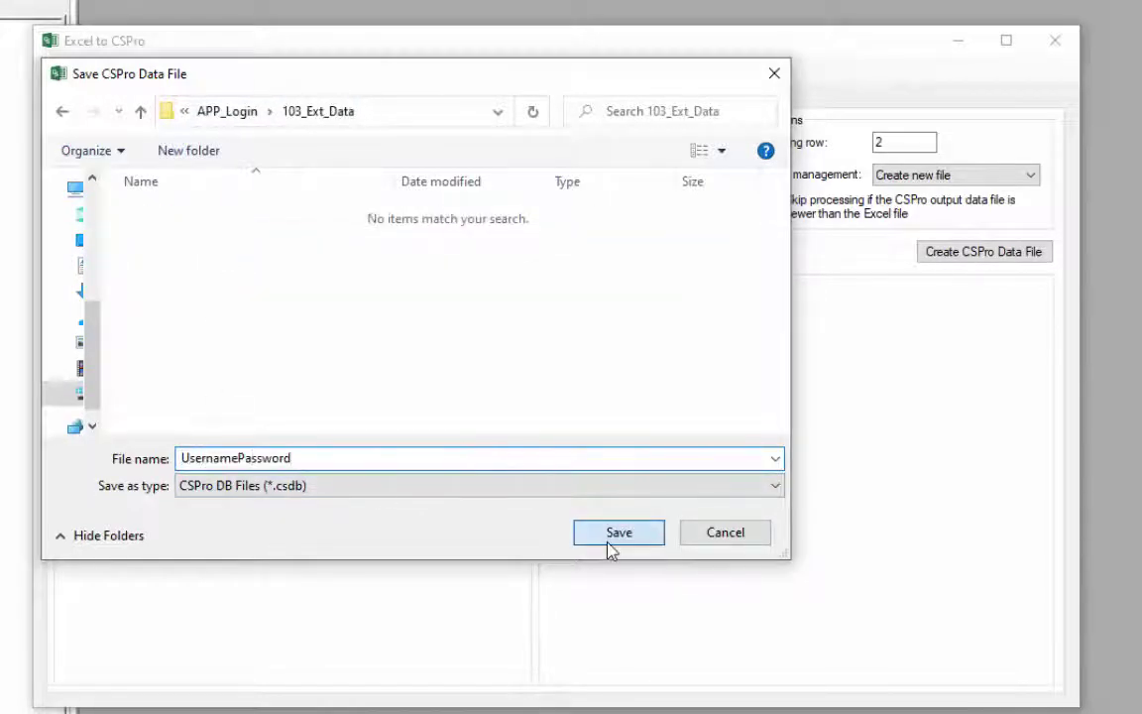
click(610, 543)
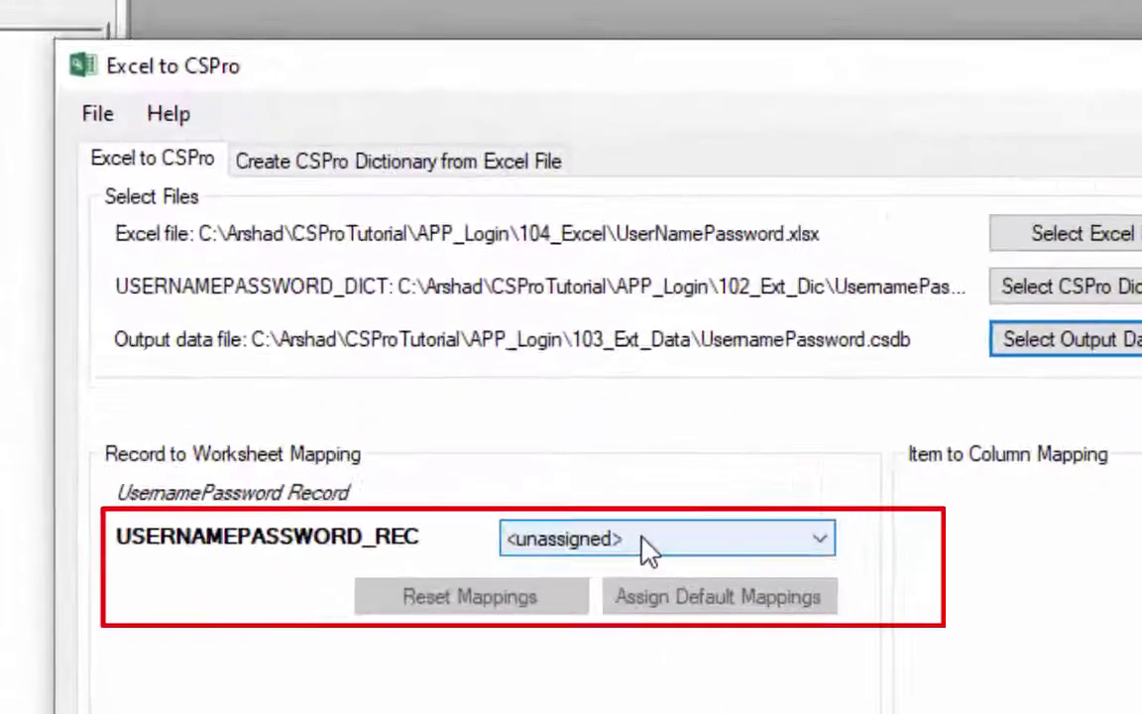
Step: Map the USERNAMEPASSWORD_REC record to Sheet1 and assign the default item-to-column mappings
click(644, 545)
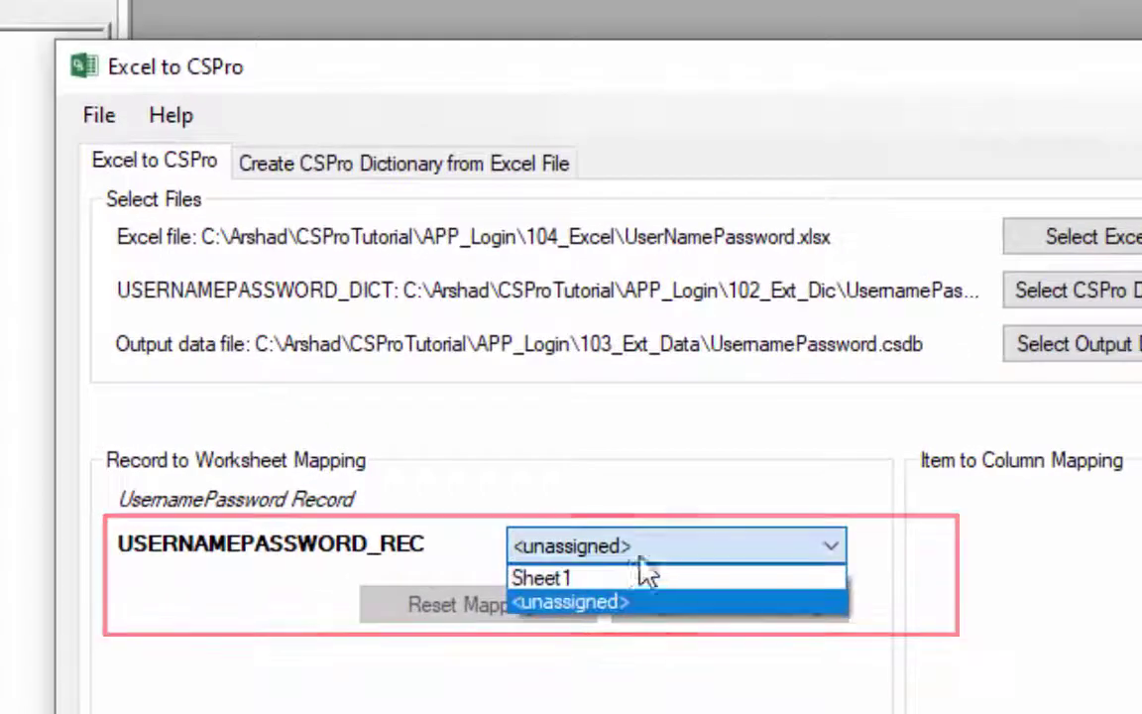
click(593, 579)
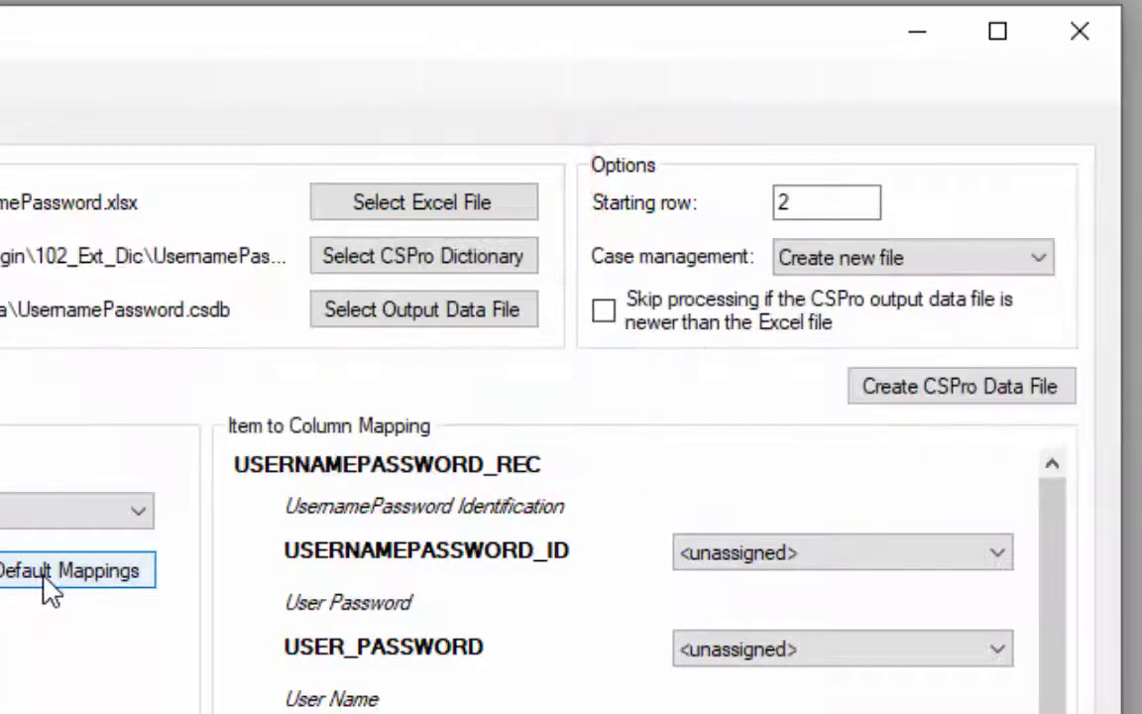
click(49, 590)
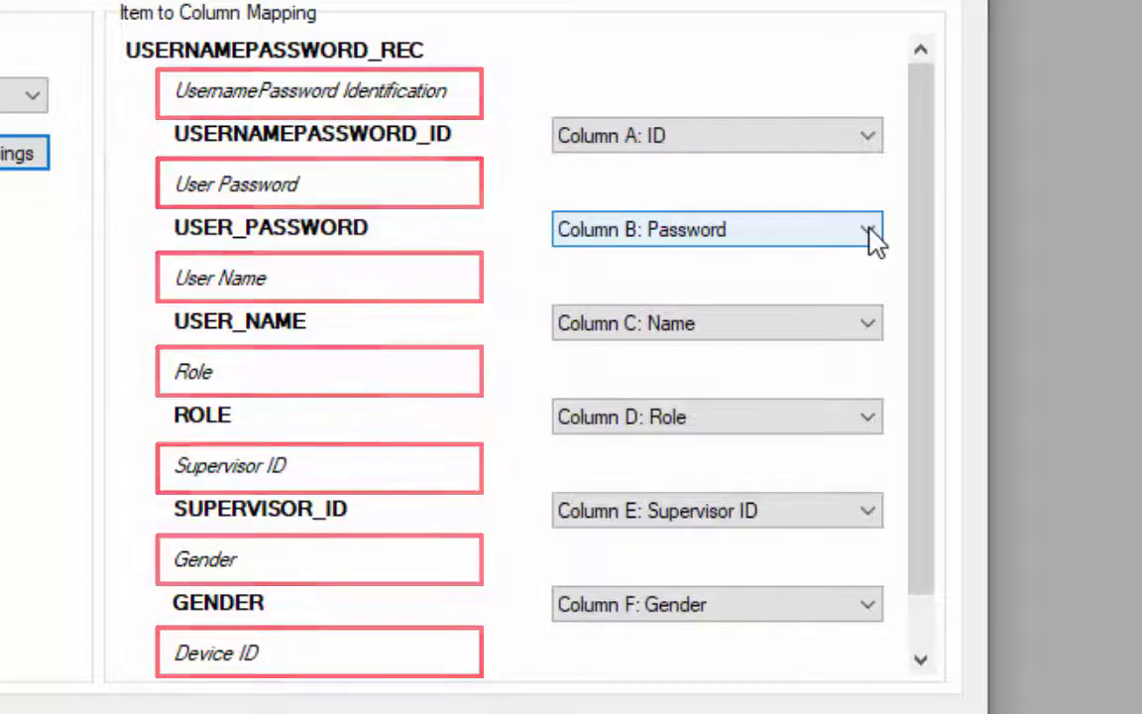
Step: Choose Column B: Password for USER_PASSWORD and Column C: Name for USER_NAME in the item mapping
click(868, 232)
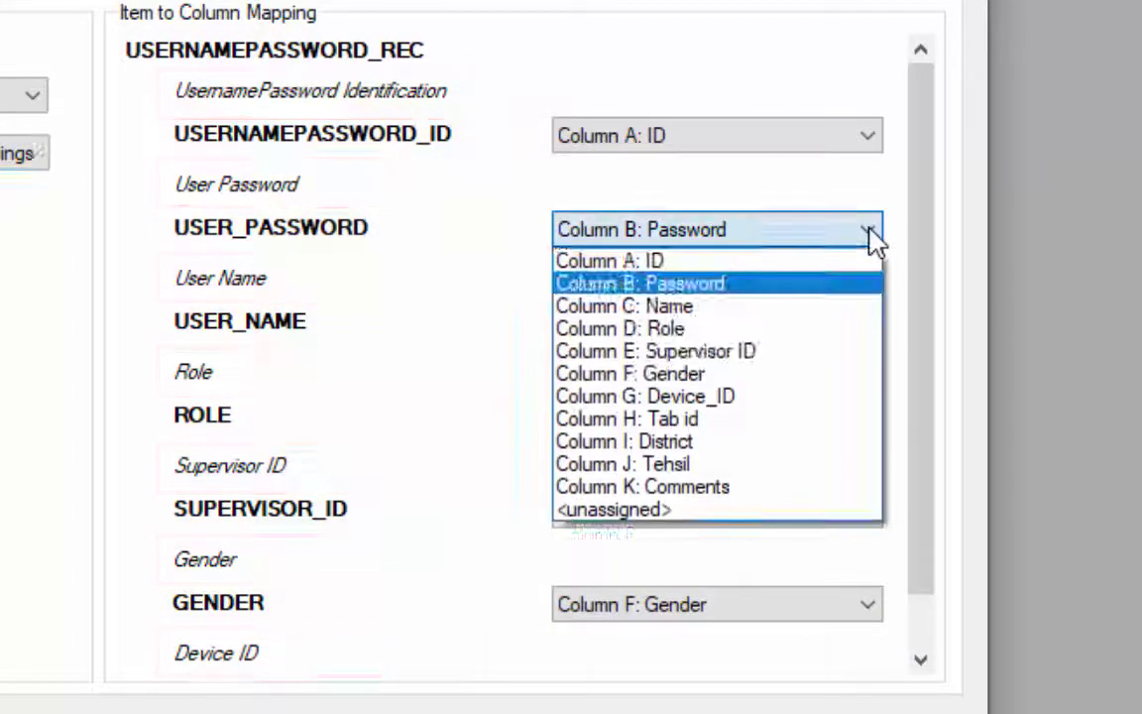
click(751, 297)
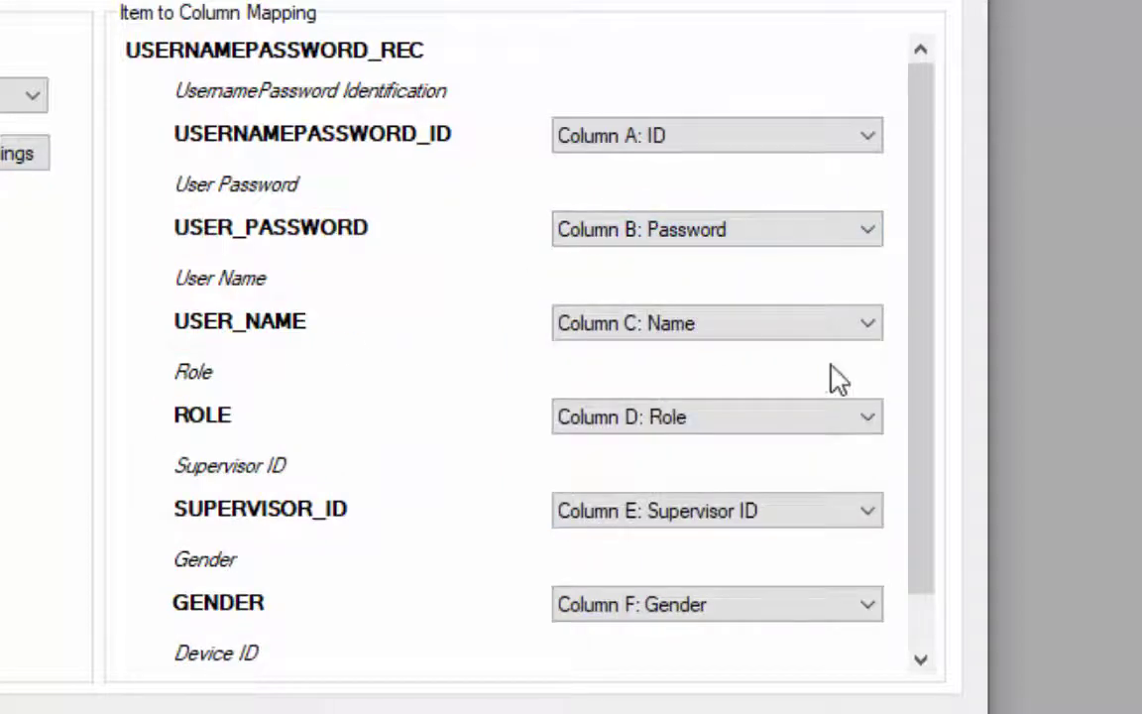
click(871, 337)
click(738, 408)
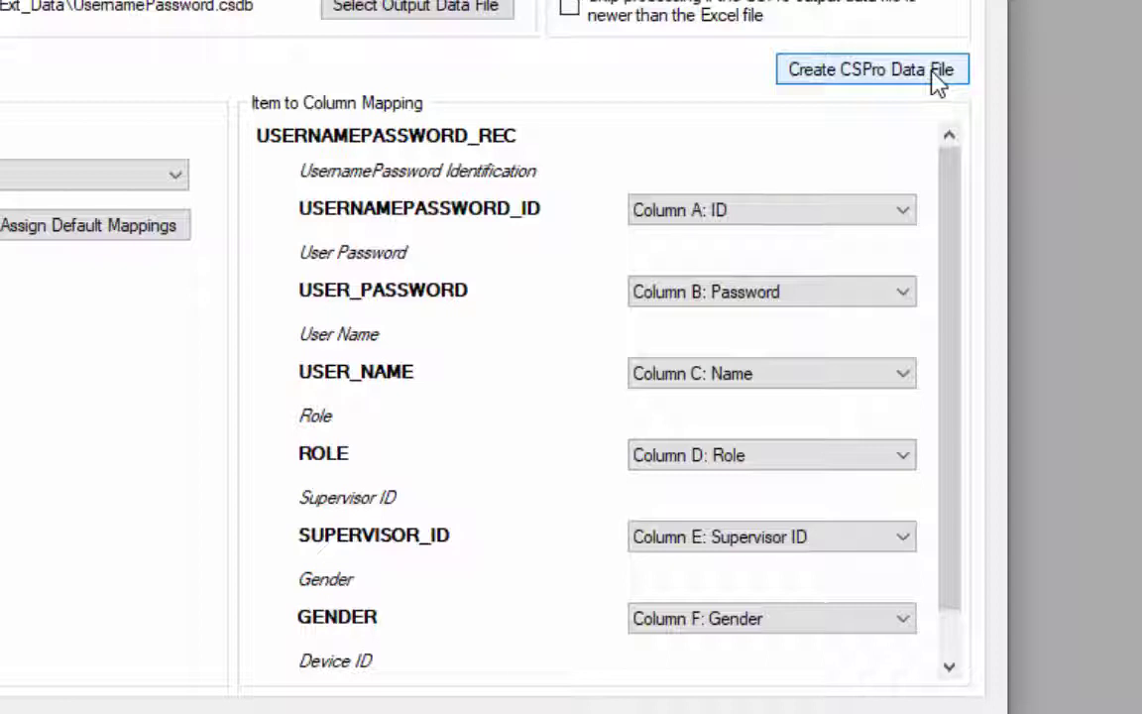
Step: Create the CSPro data file from the mapped worksheet and dismiss the conversion message
drag(957, 224, 967, 168)
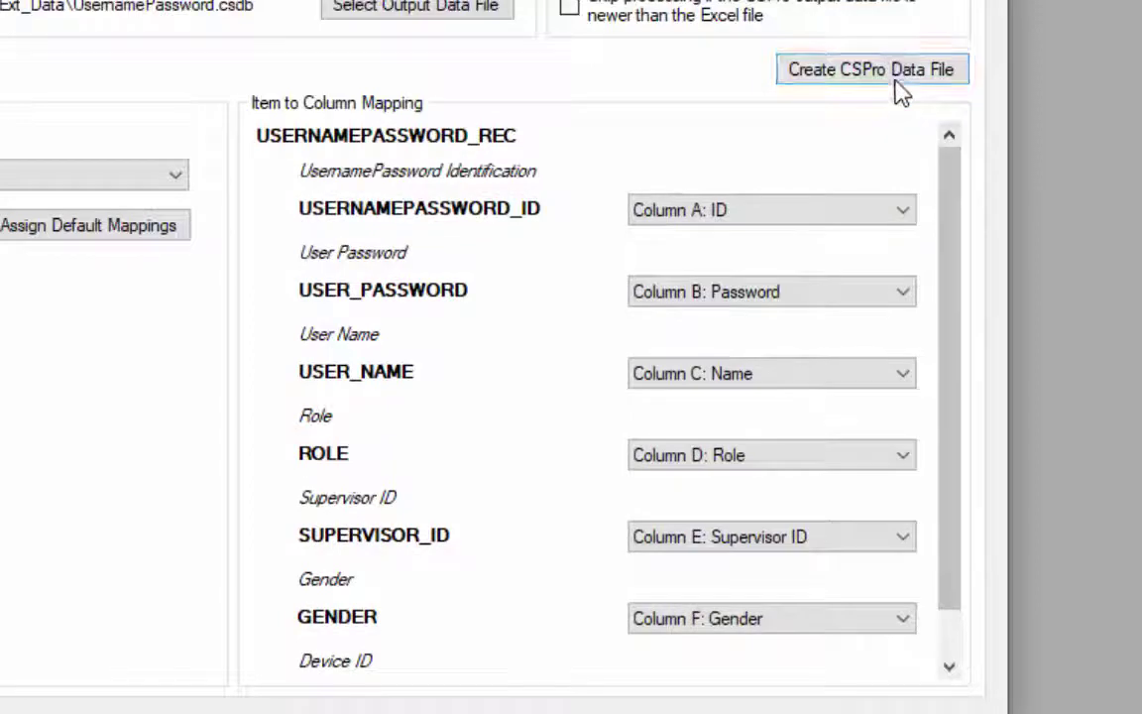
click(900, 91)
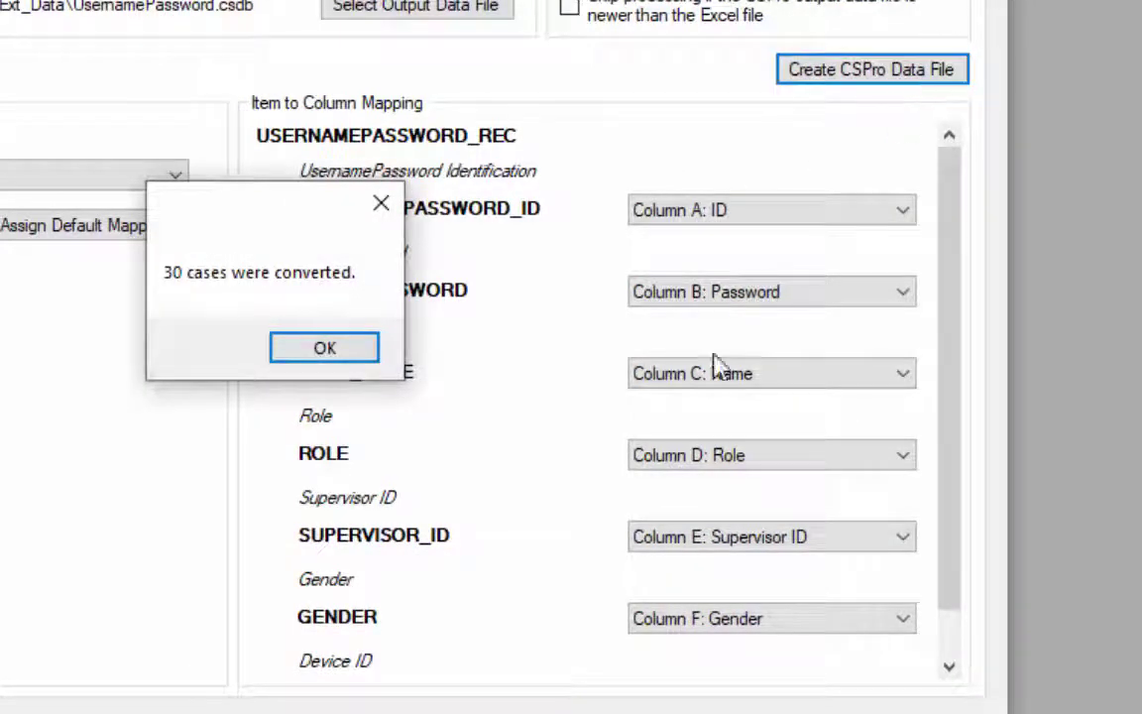
click(323, 349)
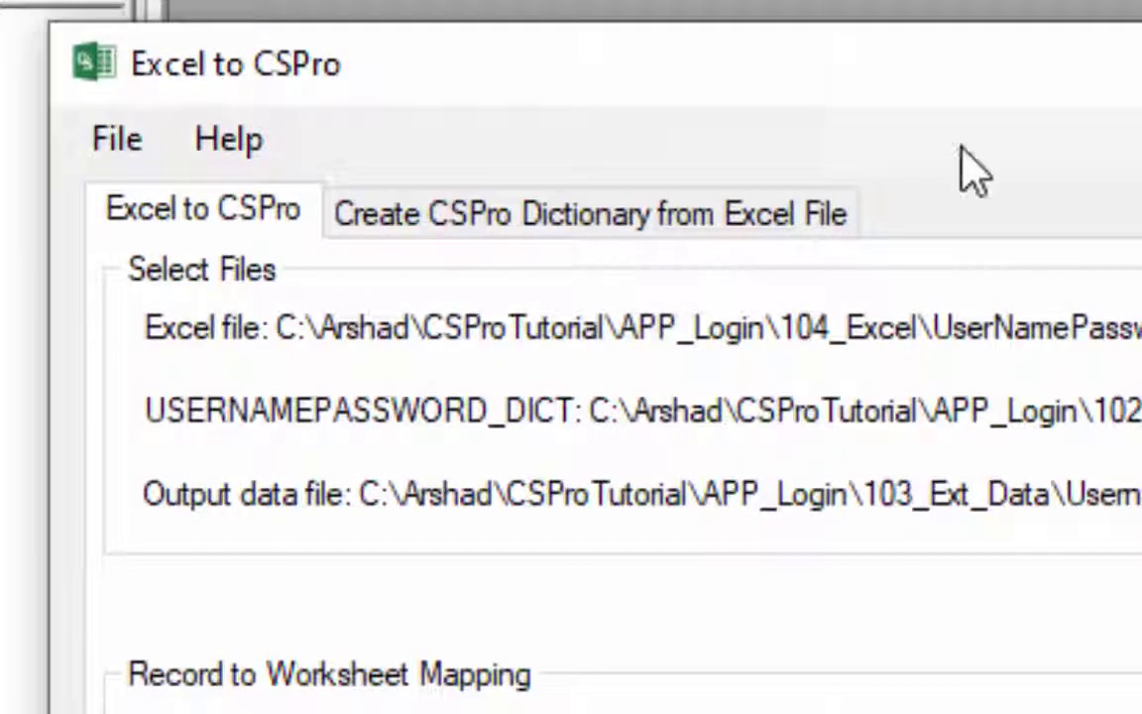
Step: Start saving the conversion specification and create a folder named 105_ExcelToCSPro inside APP_Login for it
click(146, 151)
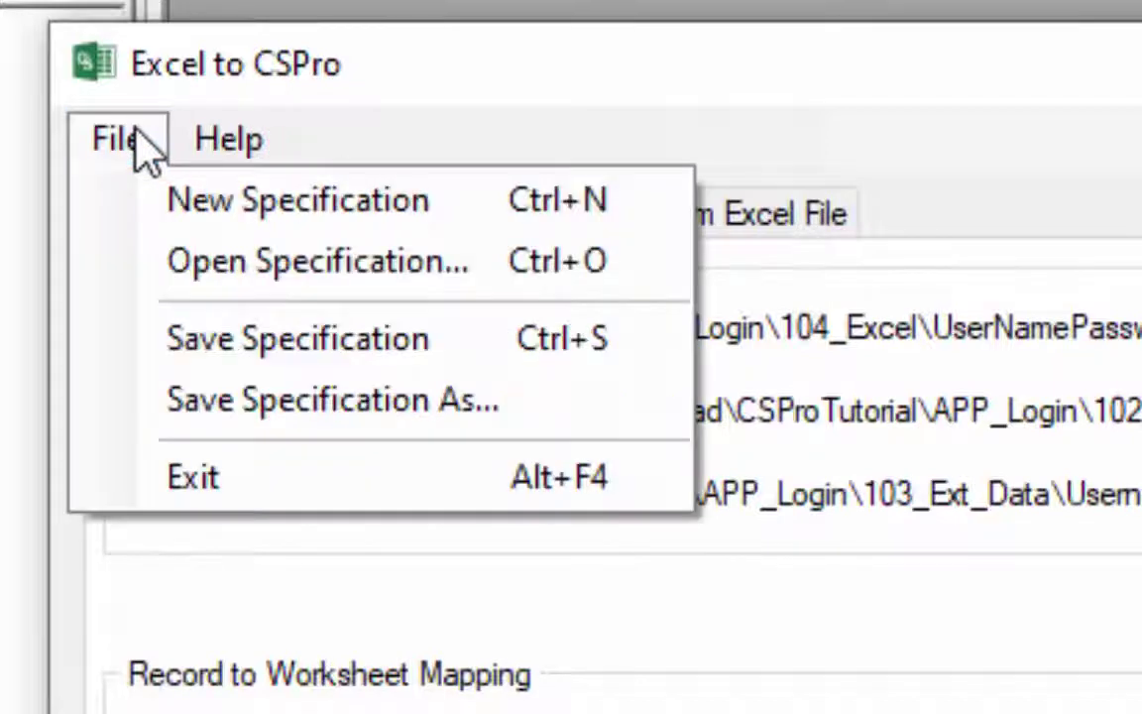
click(240, 349)
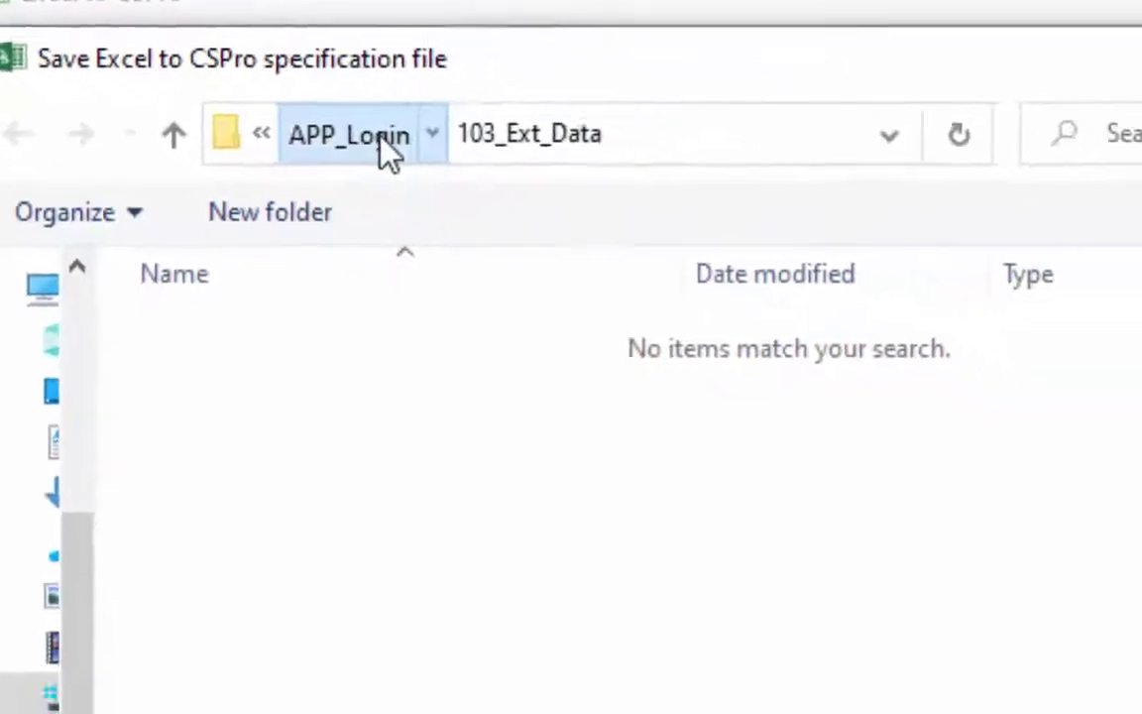
click(580, 243)
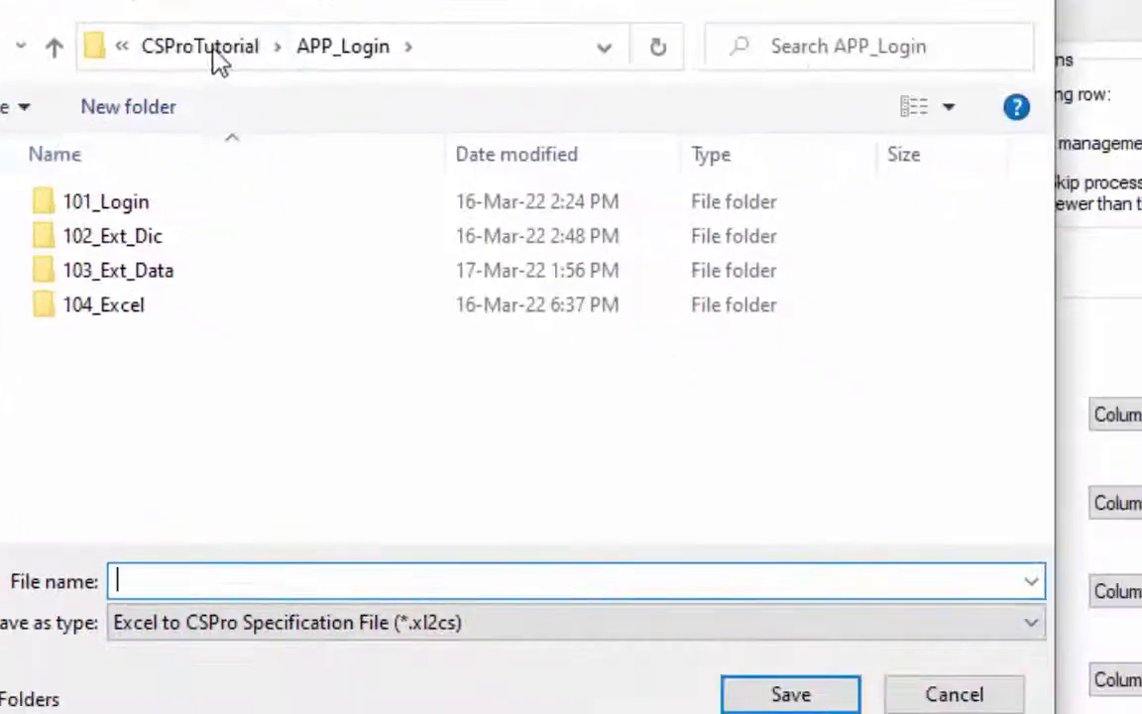
click(434, 333)
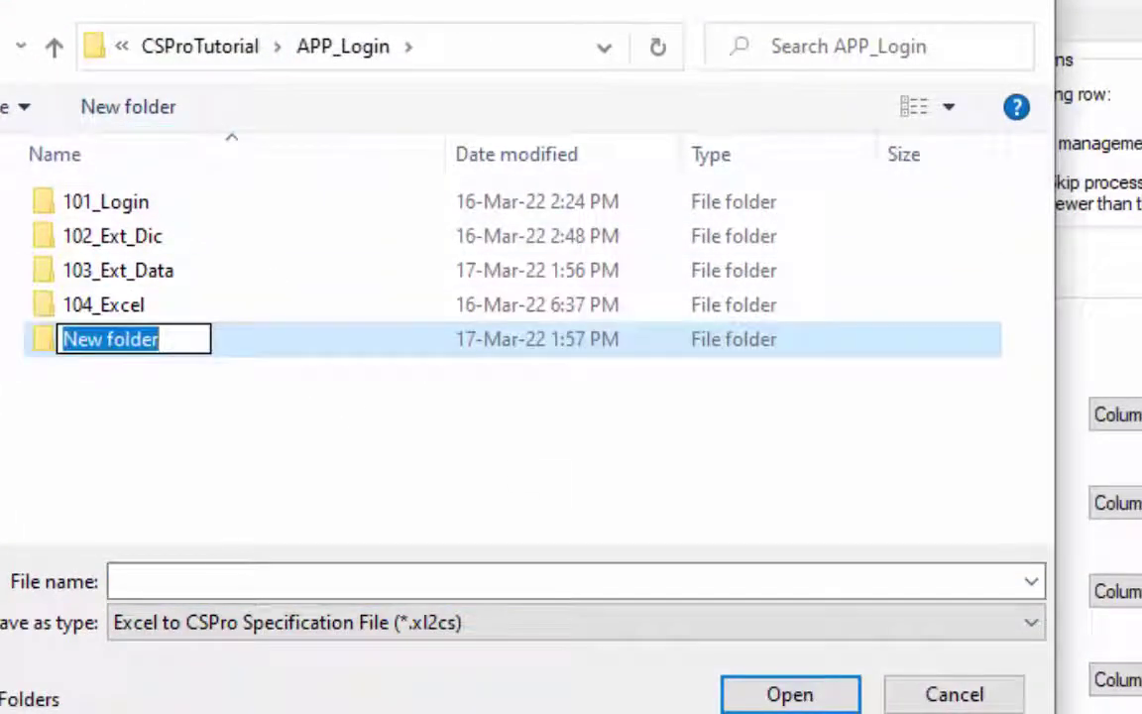
key(BackSpace)
text(105)
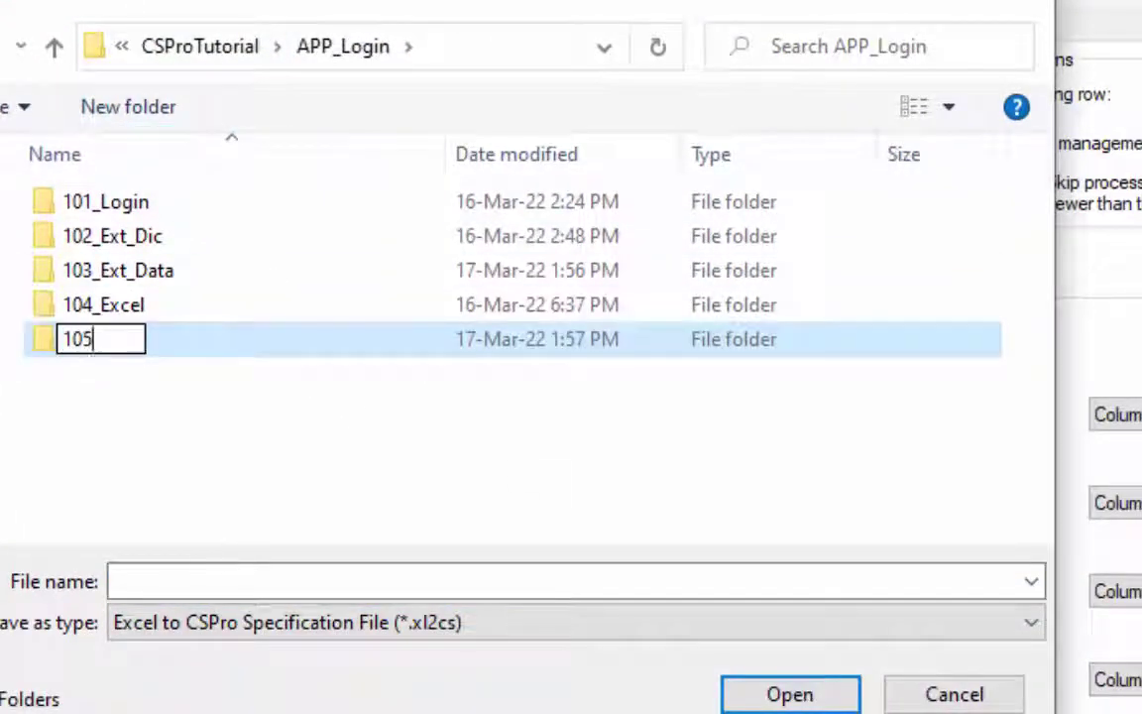
text(+E)
key(BackSpace)
key(BackSpace)
text(_)
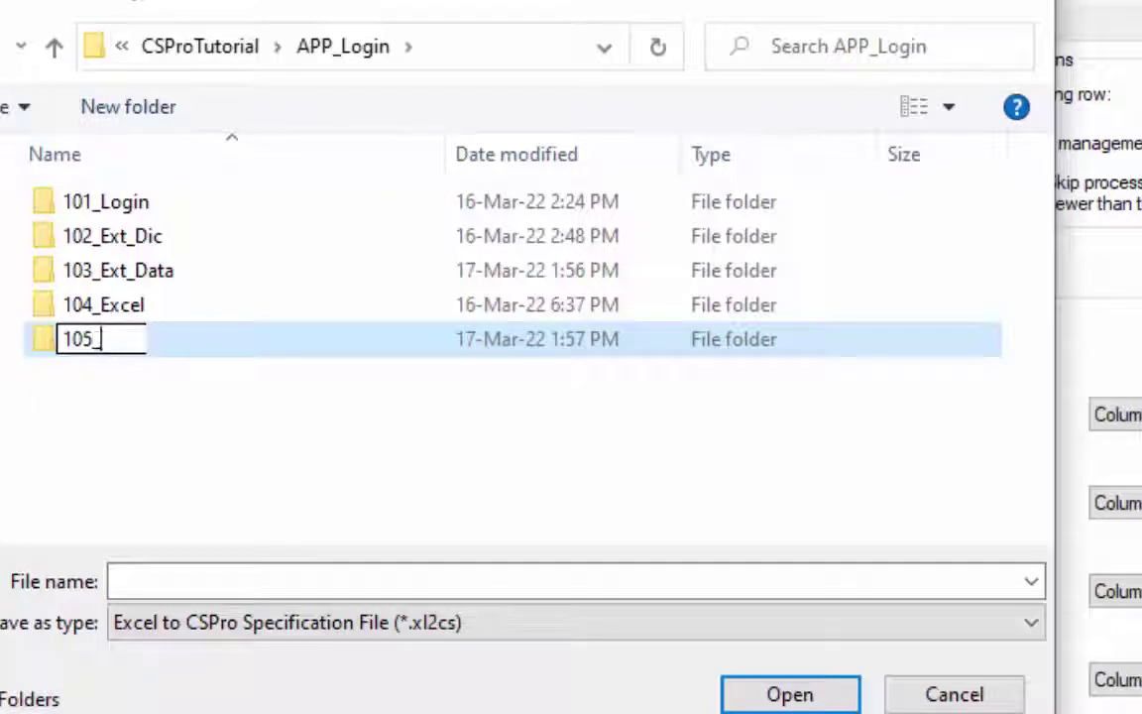
text(Excelto)
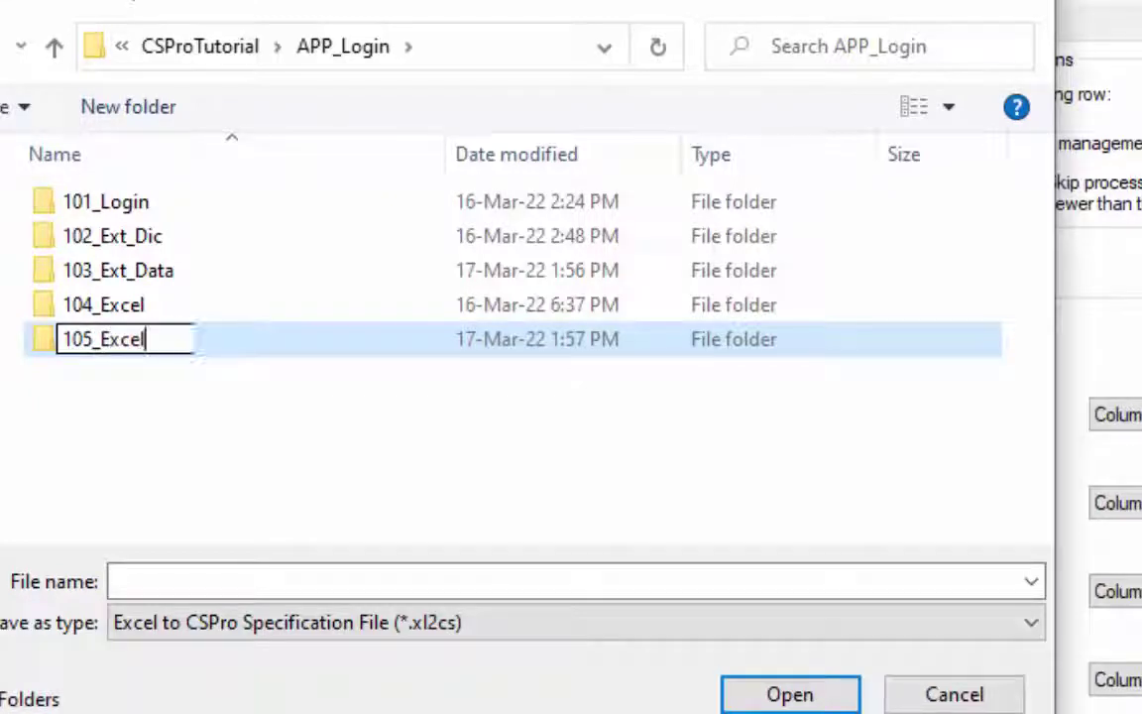
key(BackSpace)
key(BackSpace)
text(To)
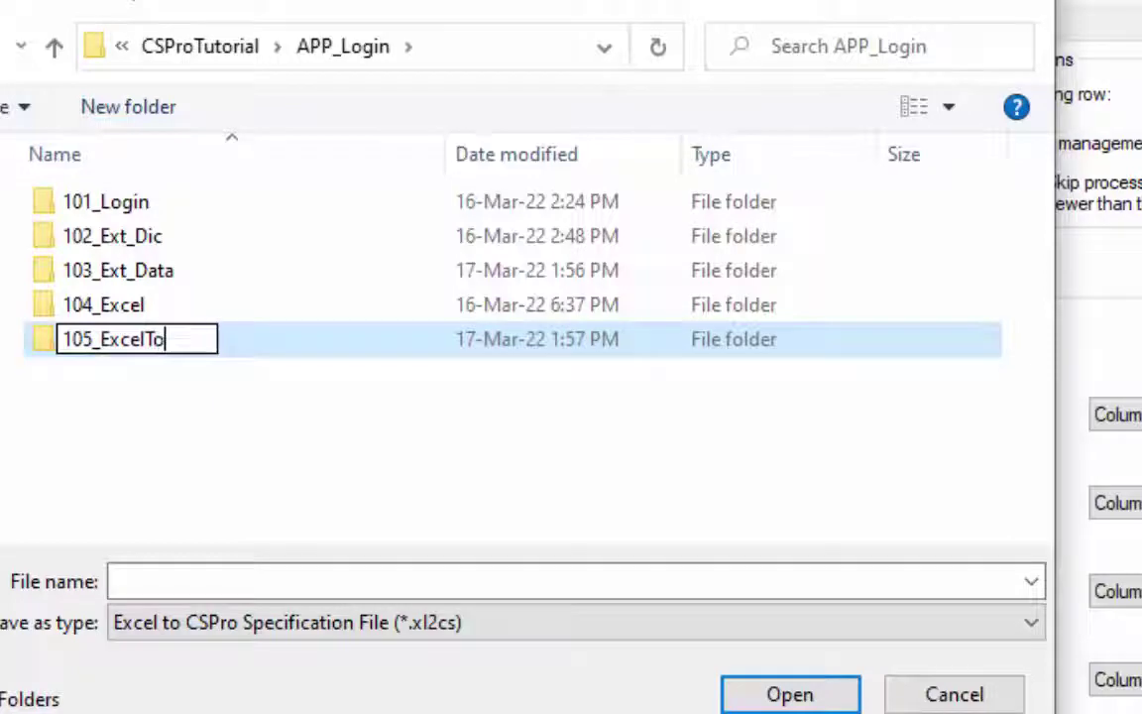
text(CSPro)
key(Return)
Step: Open the 105_ExcelToCSPro folder and name the specification file UsernamePassword
double_click(204, 339)
click(240, 576)
text(UsernamePassword)
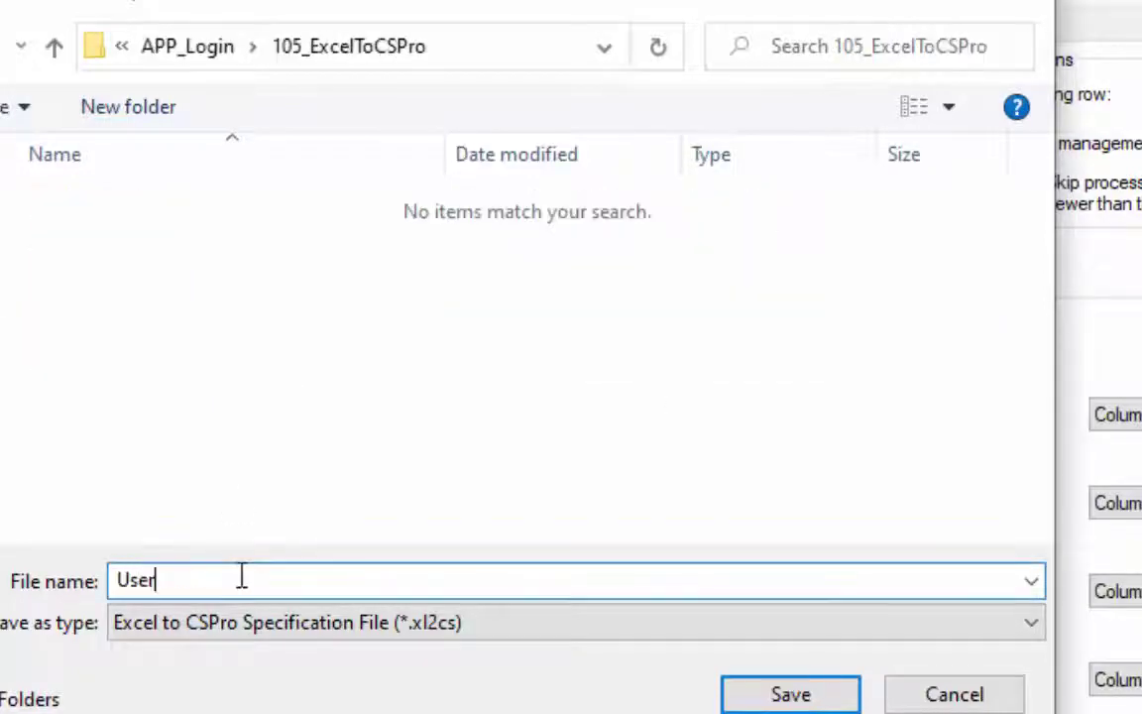